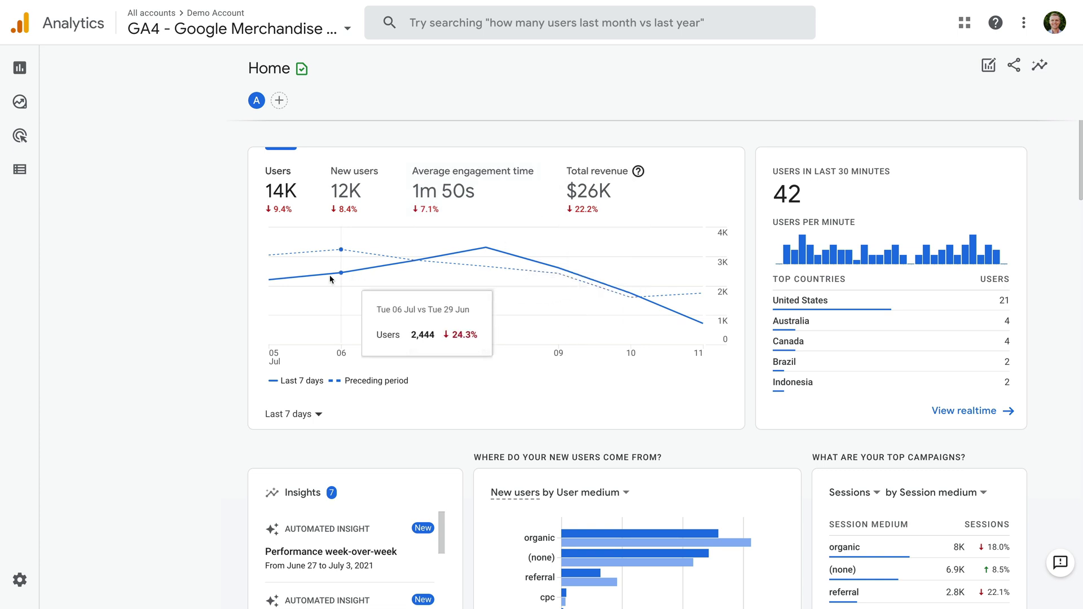
- Switch the Home overview chart on the Google Merchandise demo property to new users
left_click(352, 182)
- Cycle the chart through engagement time and total revenue back to users, and set Last 28 days
left_click(454, 187)
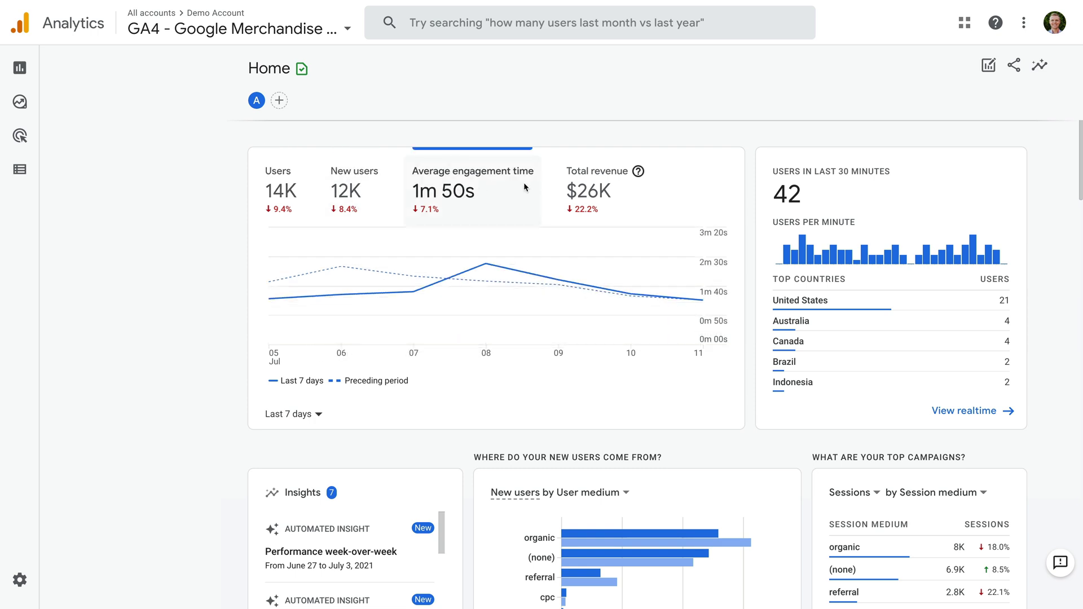
left_click(583, 187)
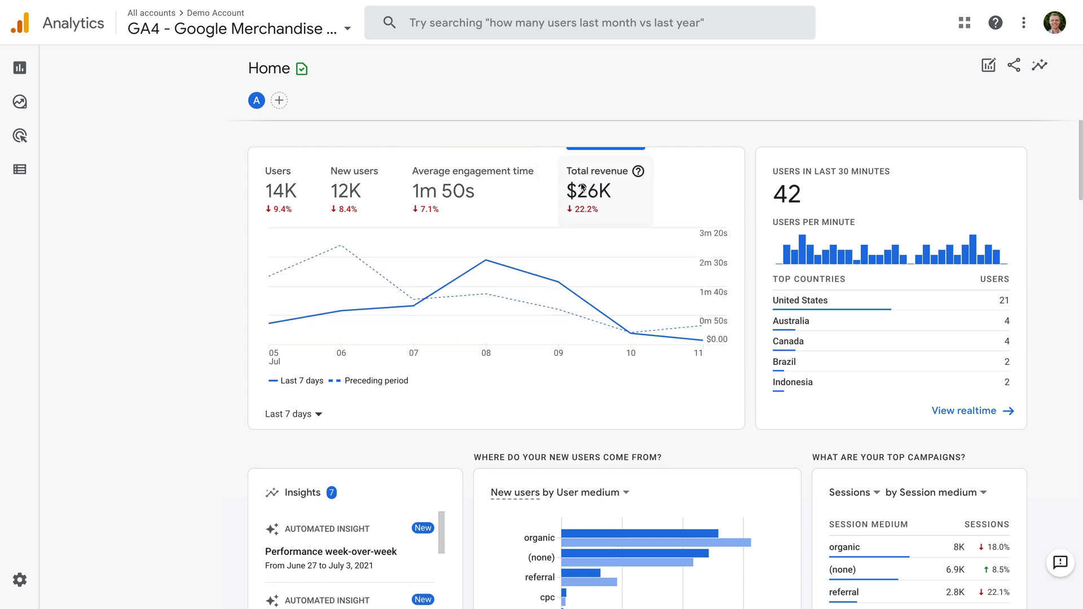
left_click(299, 199)
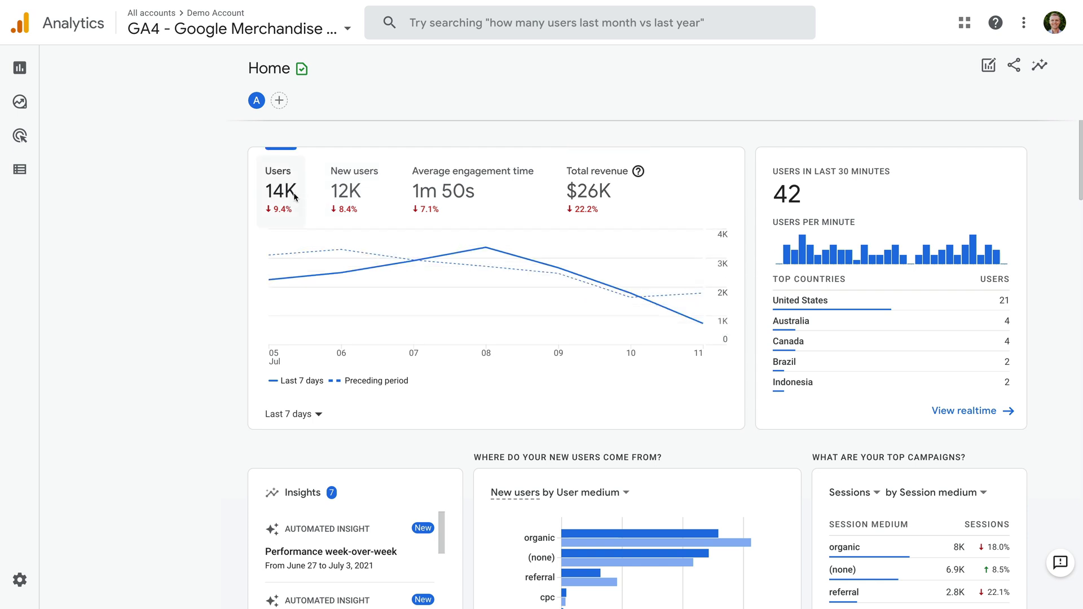
left_click(320, 414)
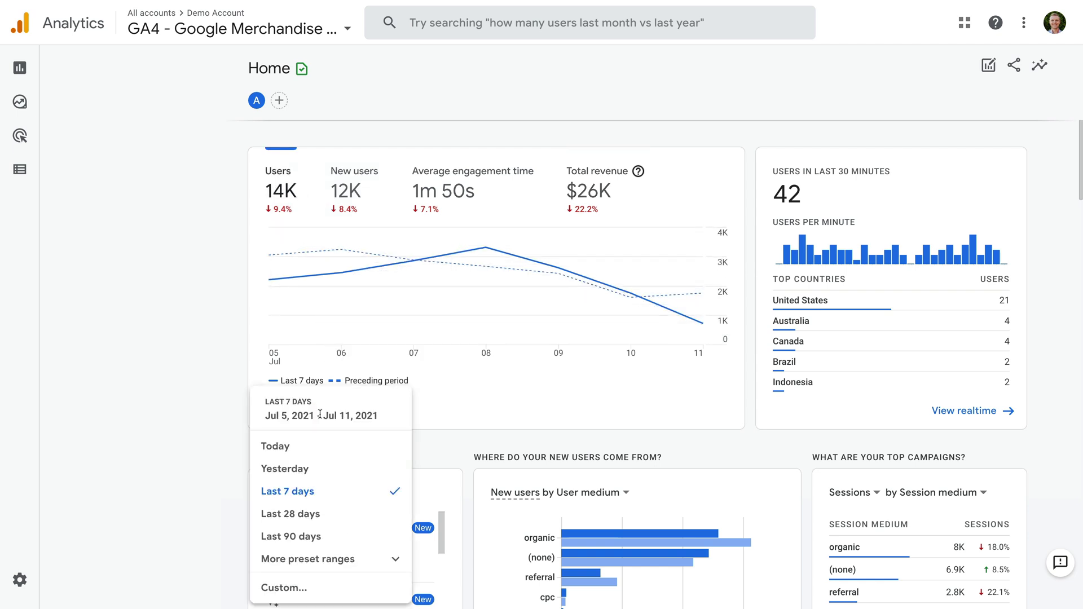
left_click(344, 514)
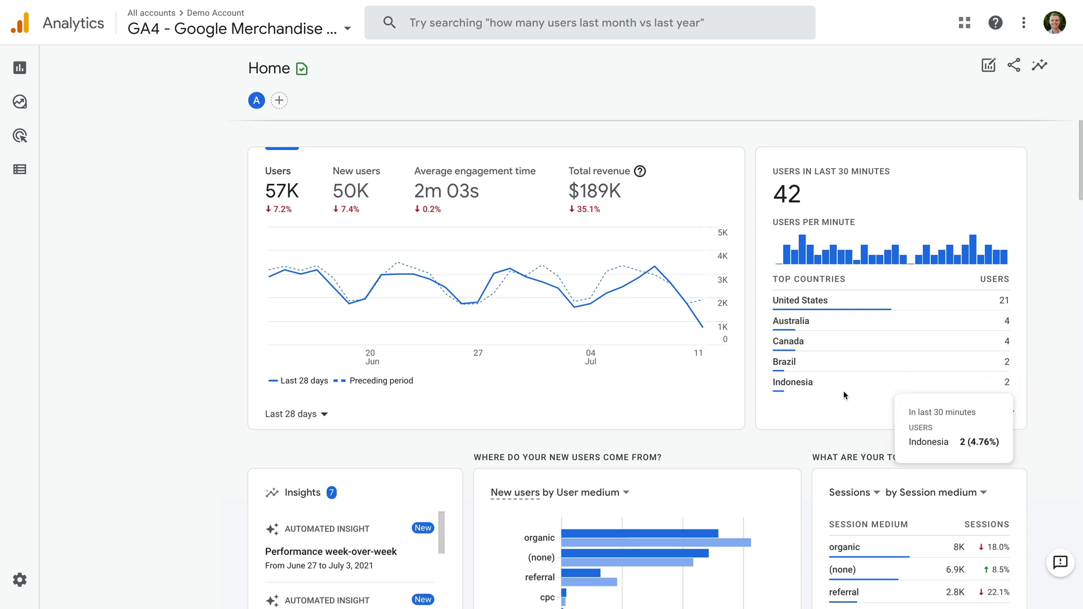
scroll(755, 439, "down", 5)
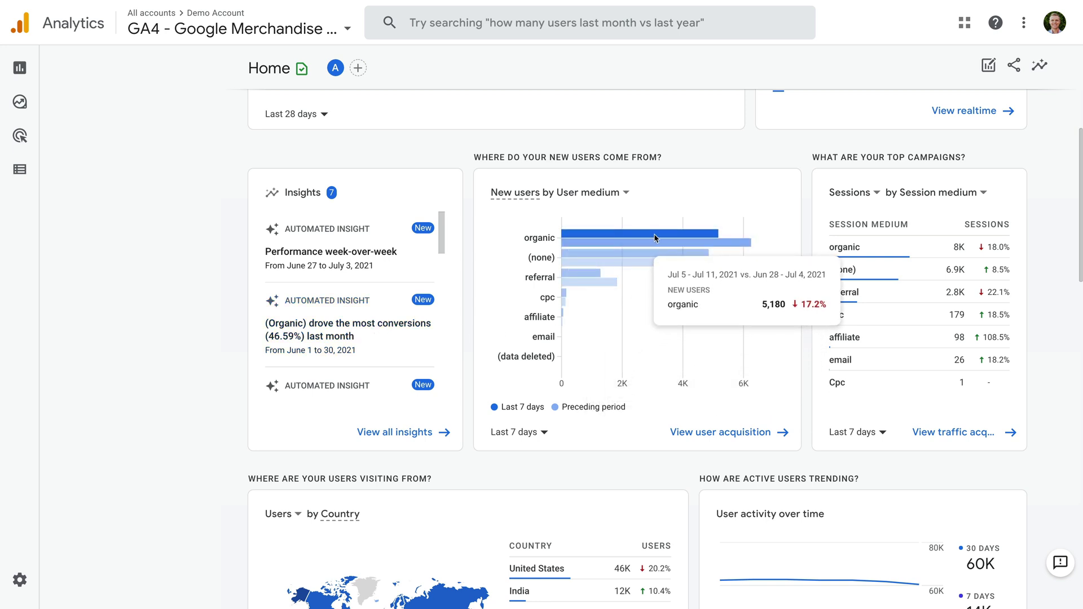
mouse_move(646, 263)
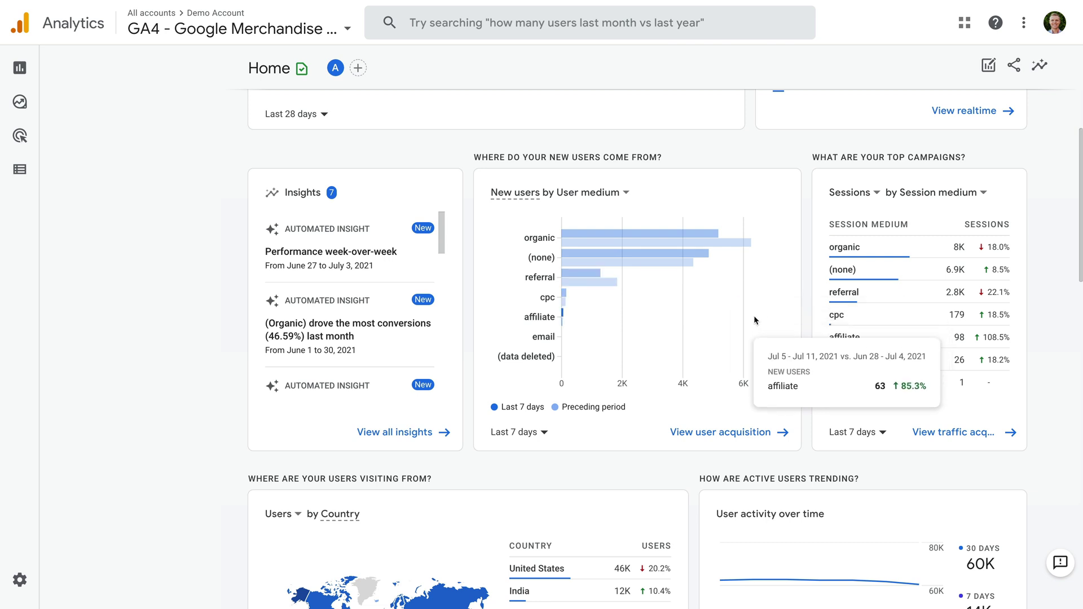
scroll(753, 316, "down", 2)
scroll(754, 316, "down", 2)
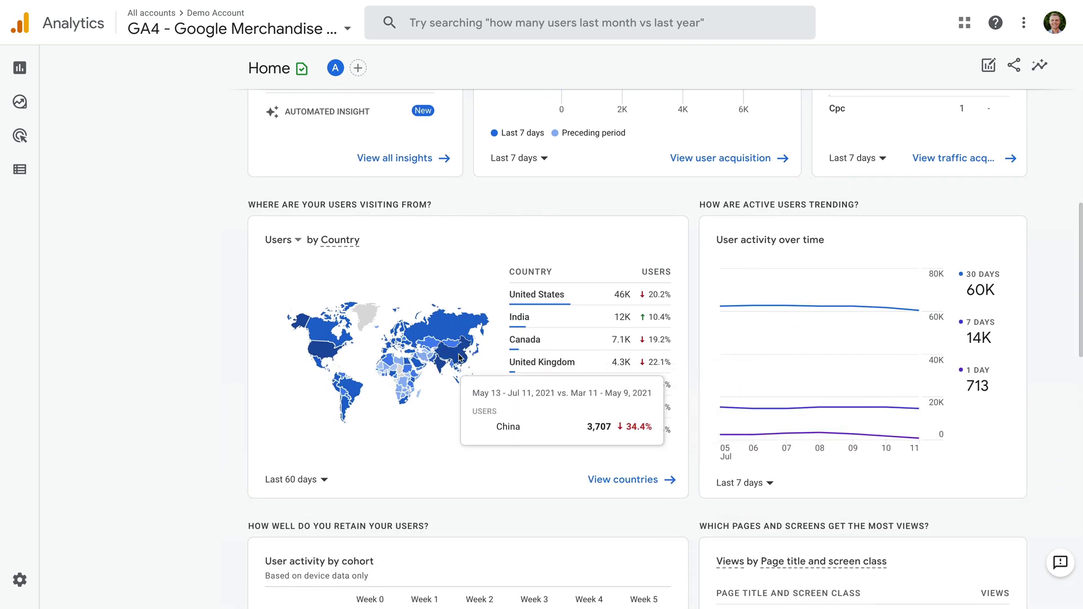
scroll(719, 358, "down", 4)
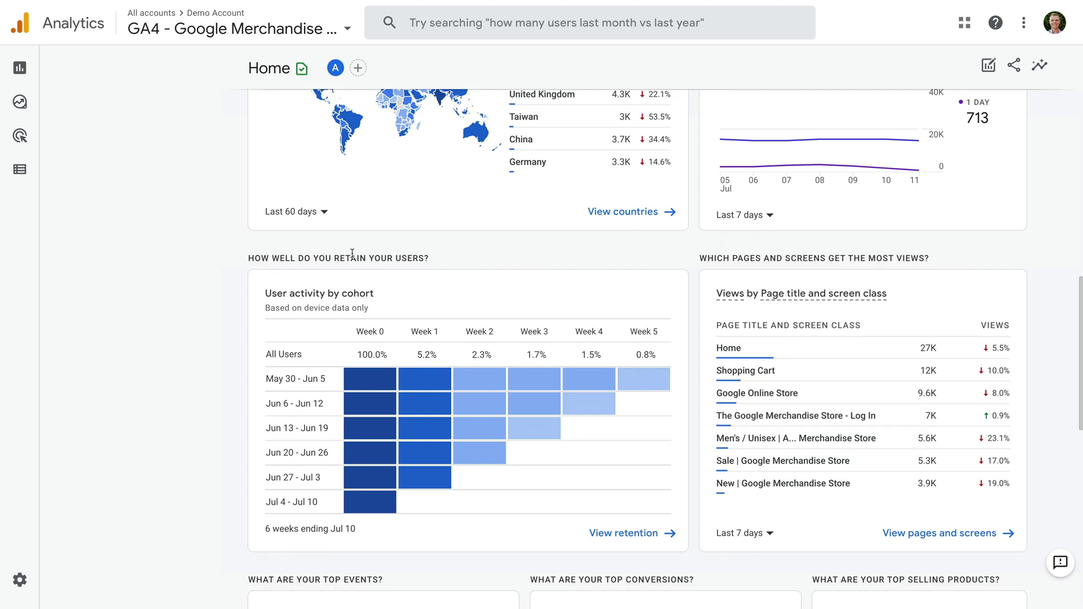
mouse_move(22, 71)
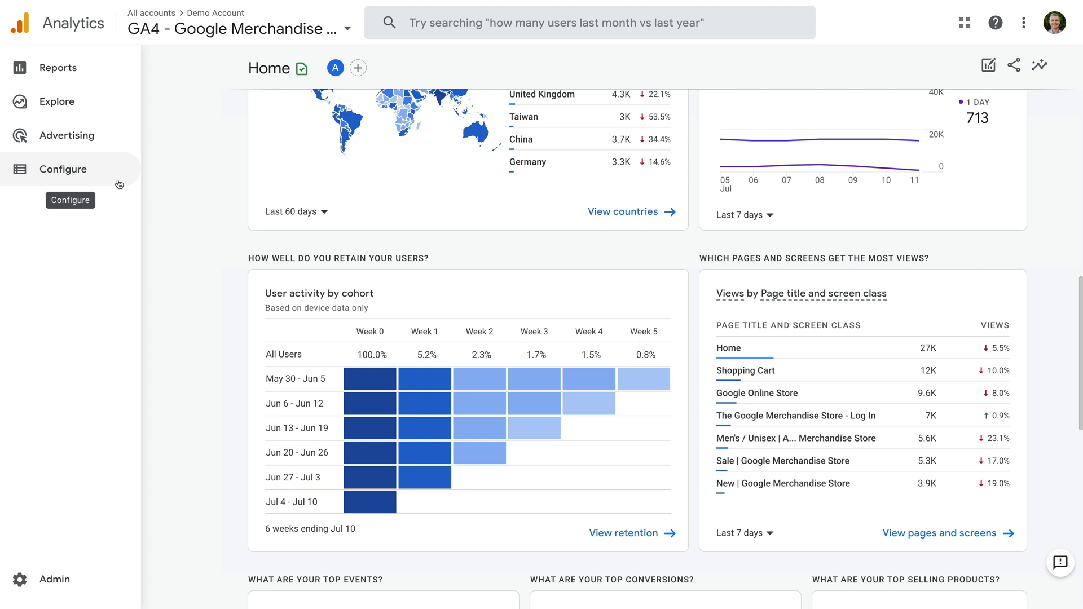
- Open the Reports snapshot for June 14 – July 11, 2021, then the Realtime overview
left_click(93, 68)
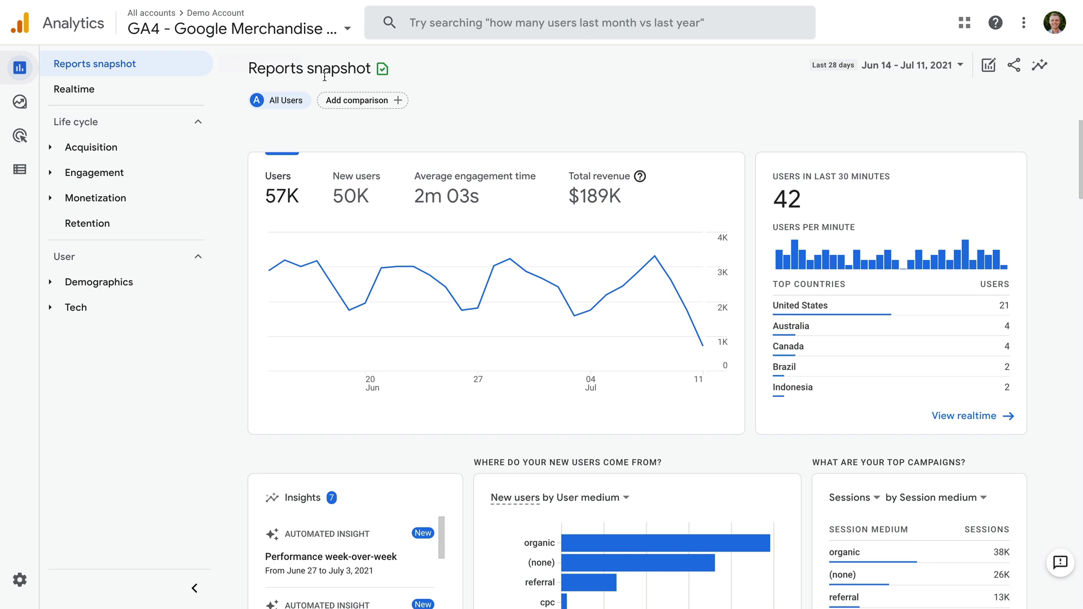
left_click(106, 92)
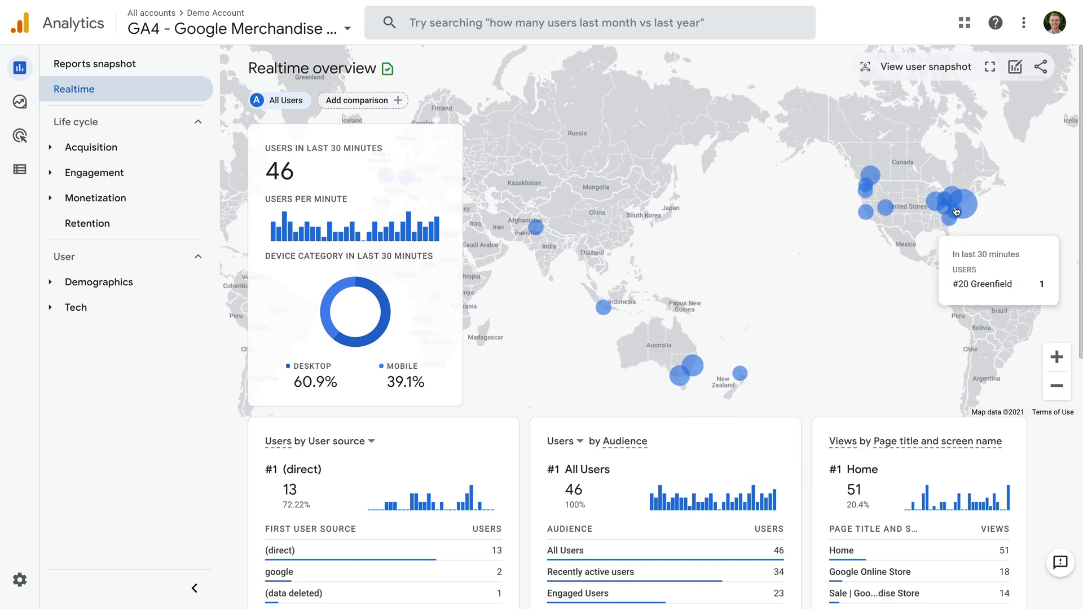
- Review the Realtime cards: 45 users in 30 minutes, 62.2% desktop, page_view leading at 244
scroll(769, 271, "down", 2)
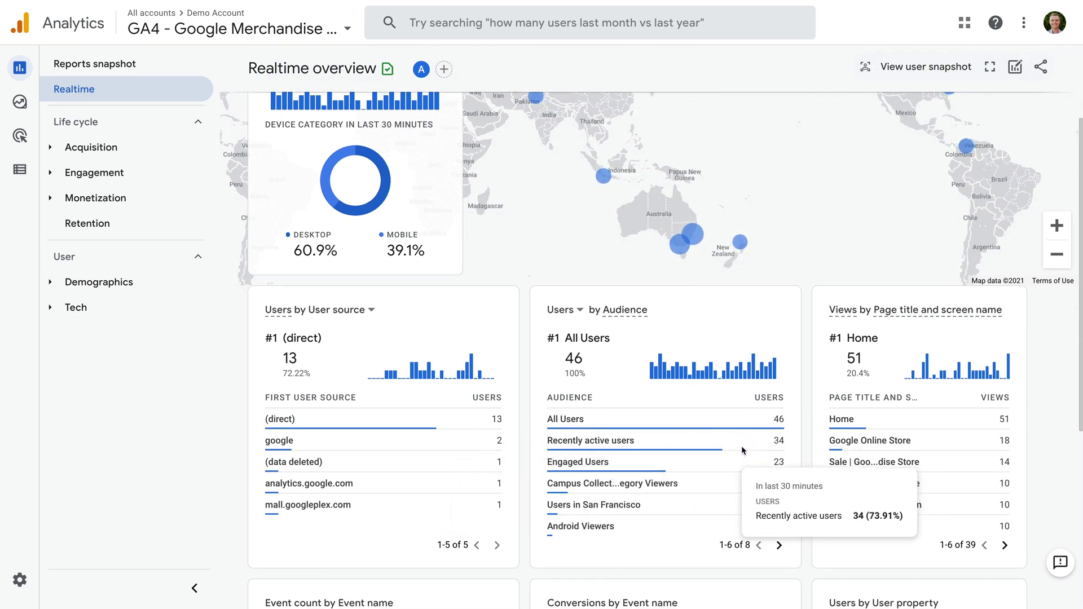
scroll(742, 447, "down", 2)
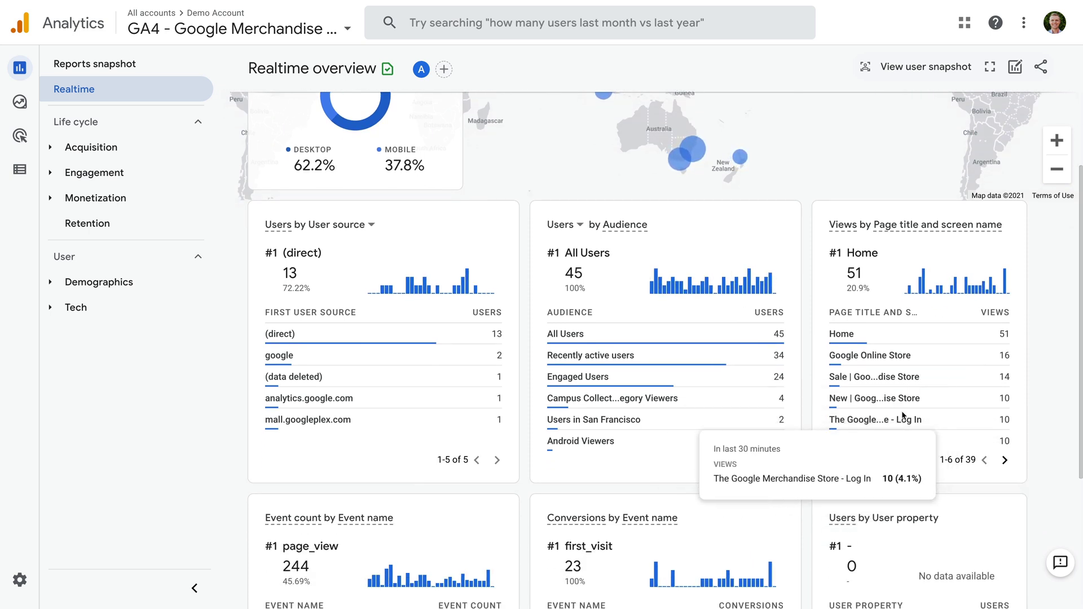
scroll(921, 415, "down", 4)
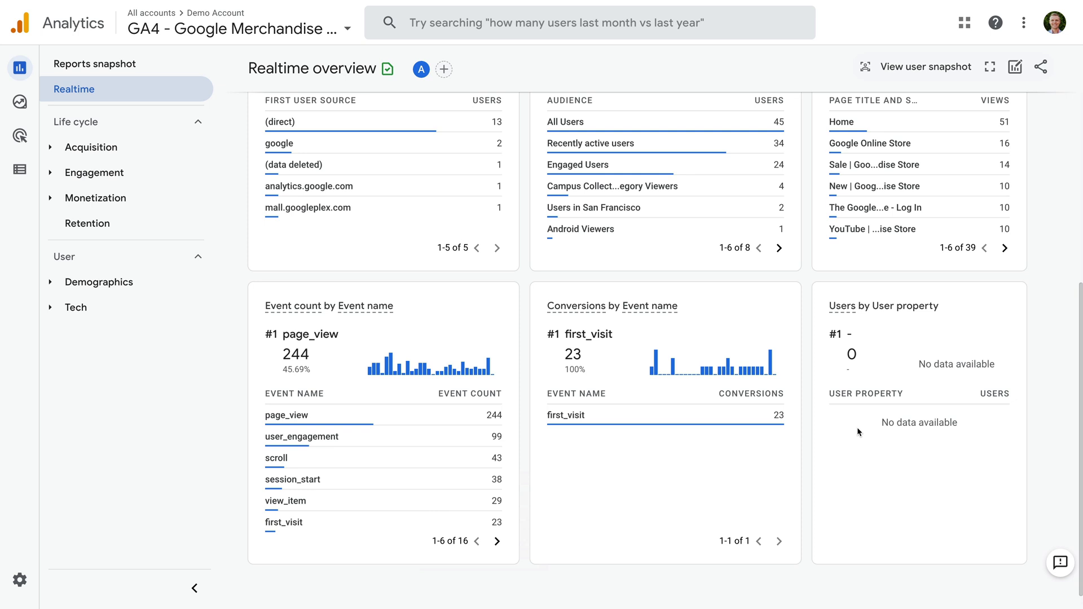
scroll(708, 372, "up", 5)
scroll(708, 374, "up", 2)
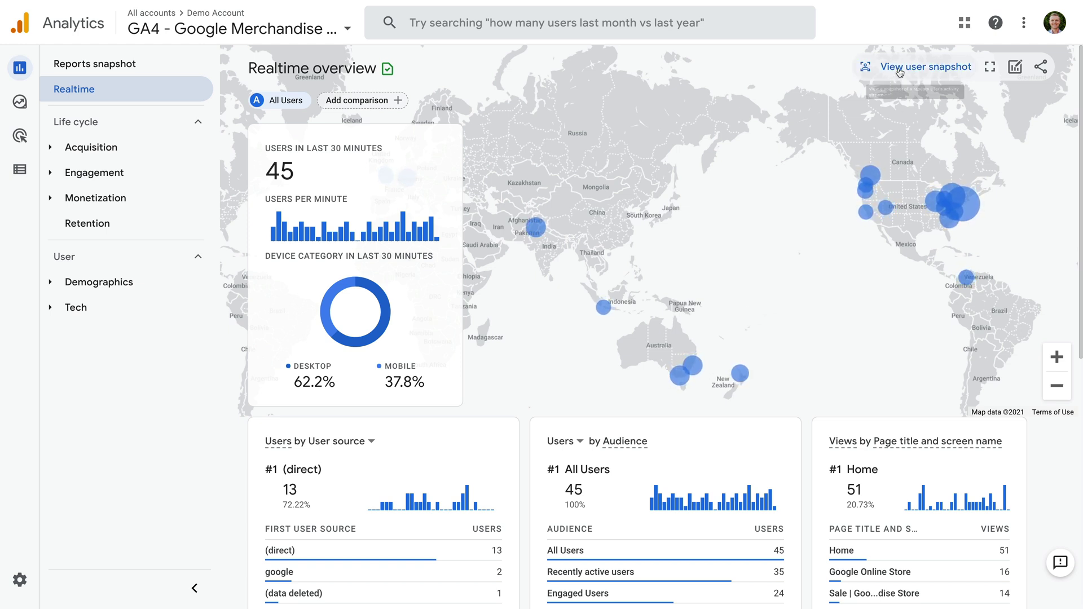
left_click(931, 76)
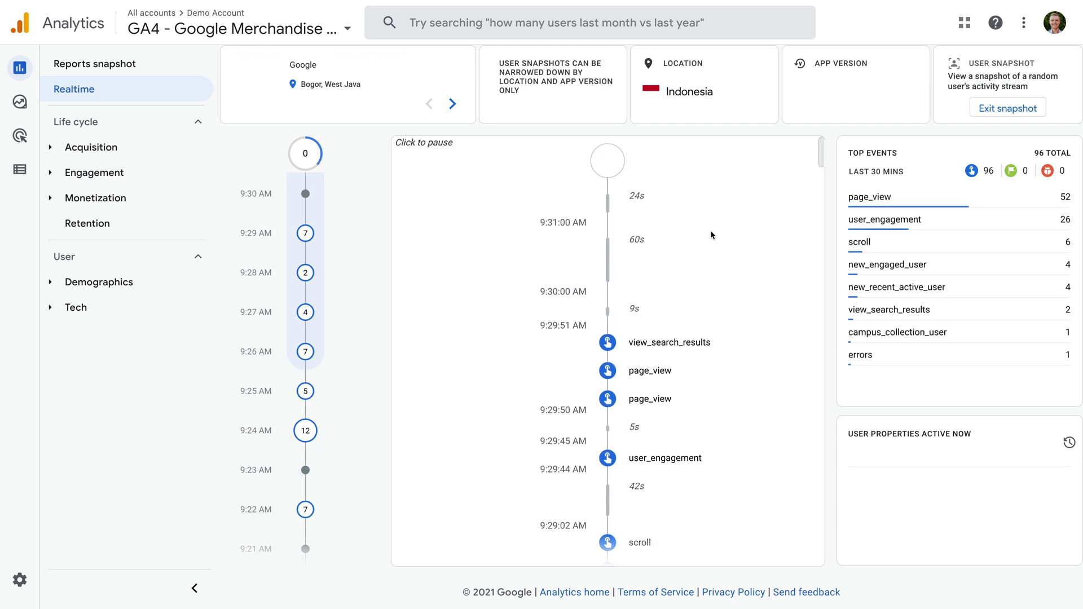
- Inspect the visitor's page_view page_location values, then move to the next visitor from Puerto Rico
scroll(705, 259, "down", 3)
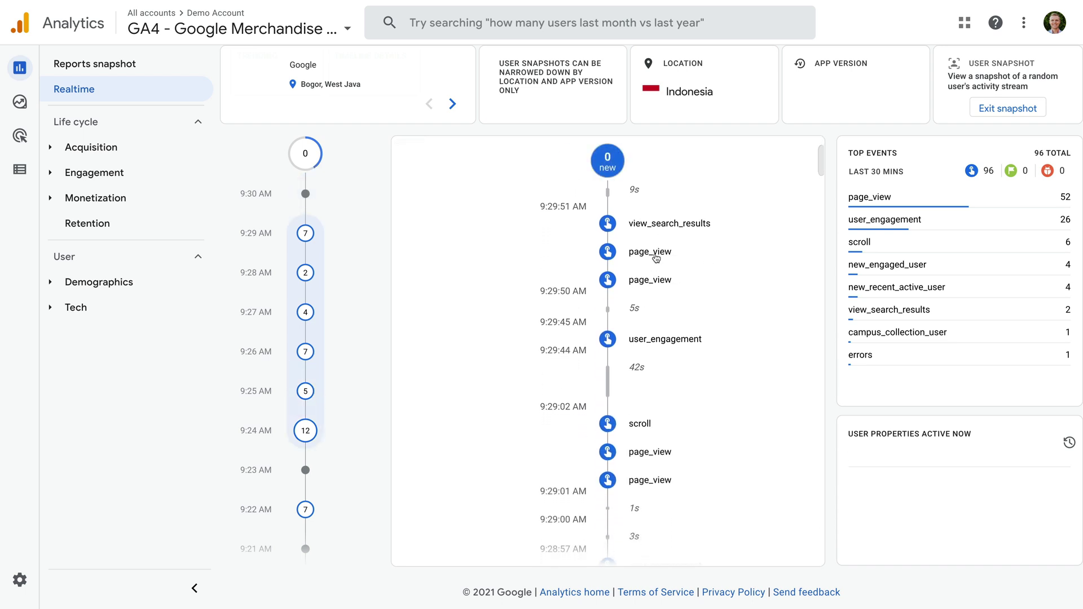
left_click(655, 253)
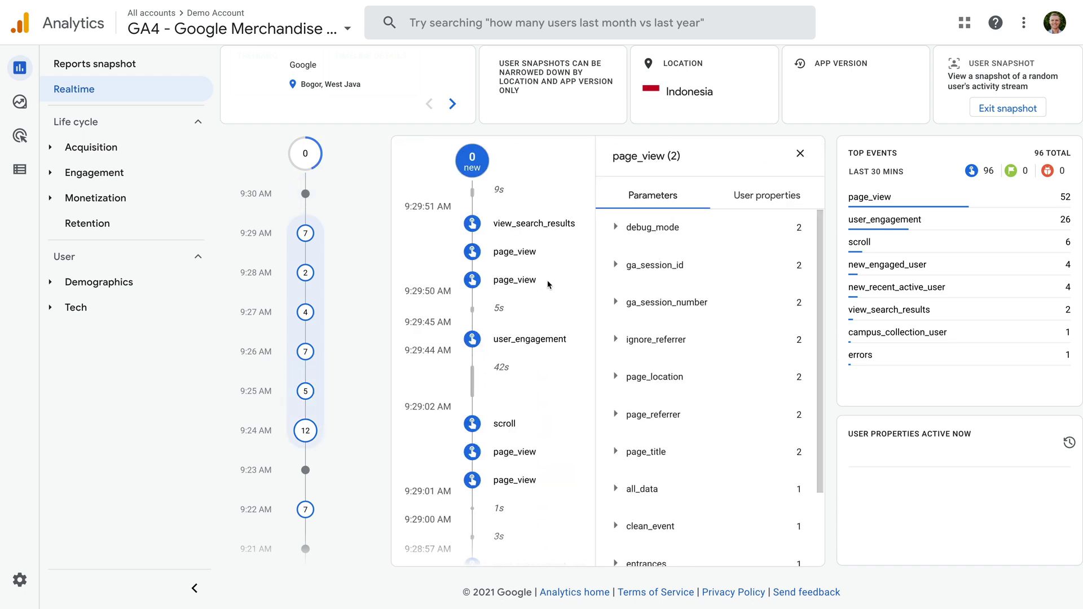
left_click(679, 377)
scroll(699, 370, "down", 1)
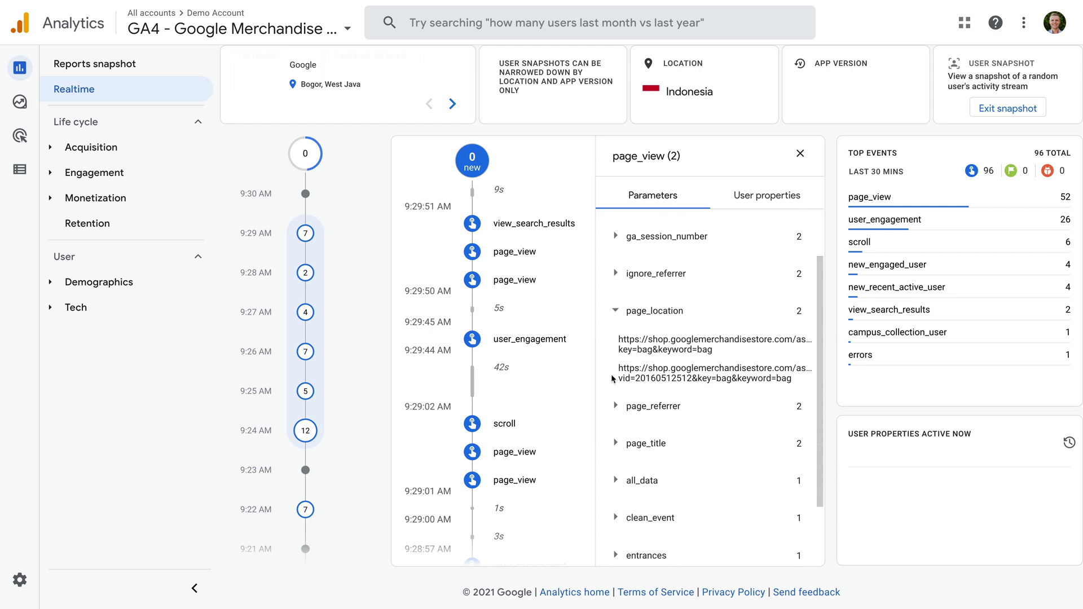
left_click(453, 104)
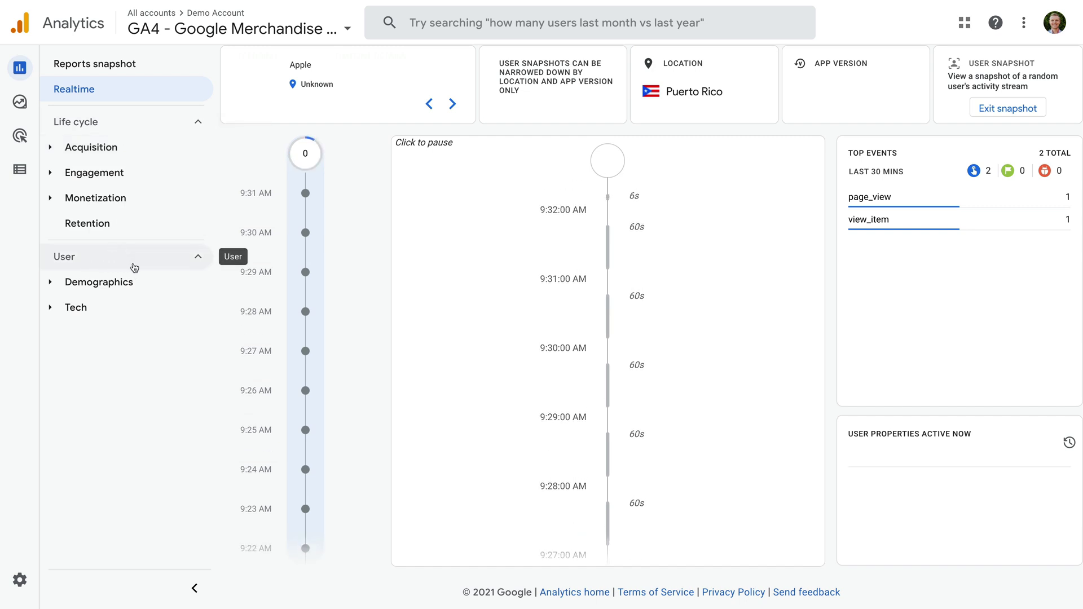
left_click(142, 151)
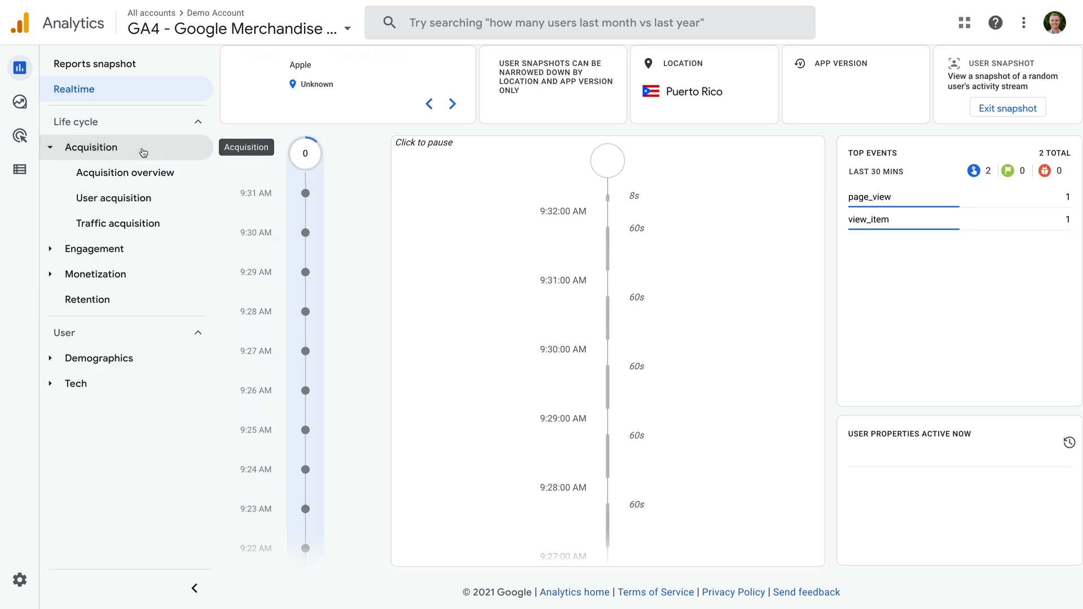
- Review the Acquisition overview cards for June 14 – July 11, 2021
left_click(188, 179)
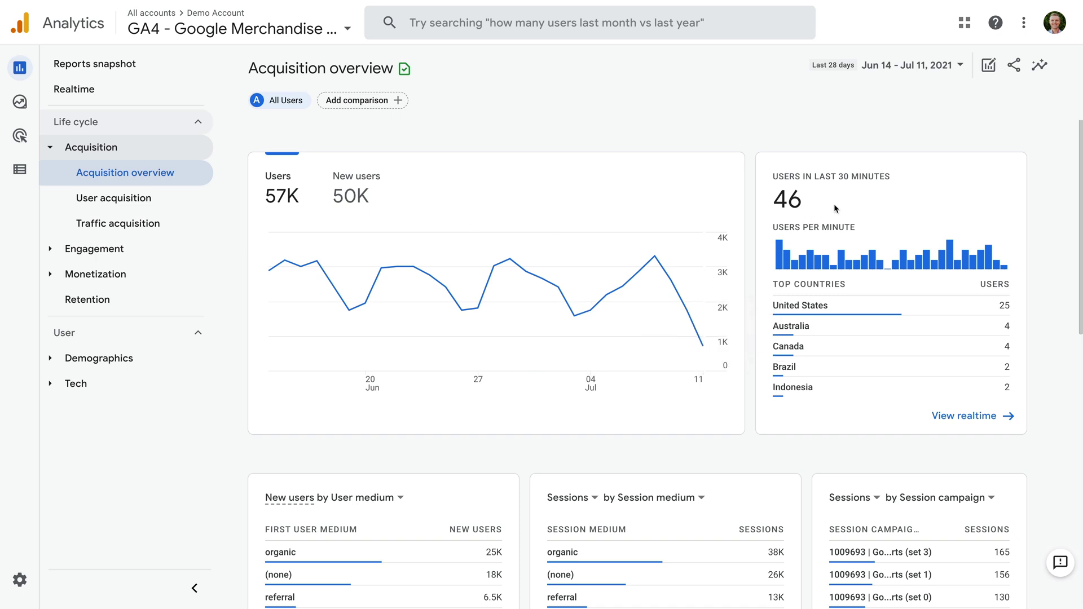
scroll(744, 276, "down", 5)
scroll(737, 276, "down", 2)
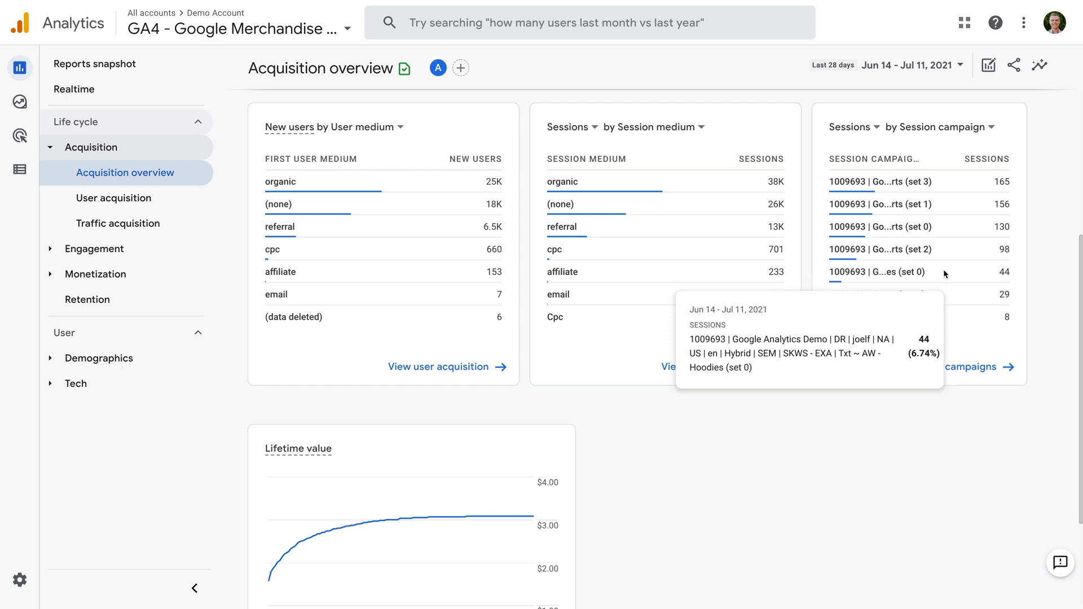
left_click(164, 200)
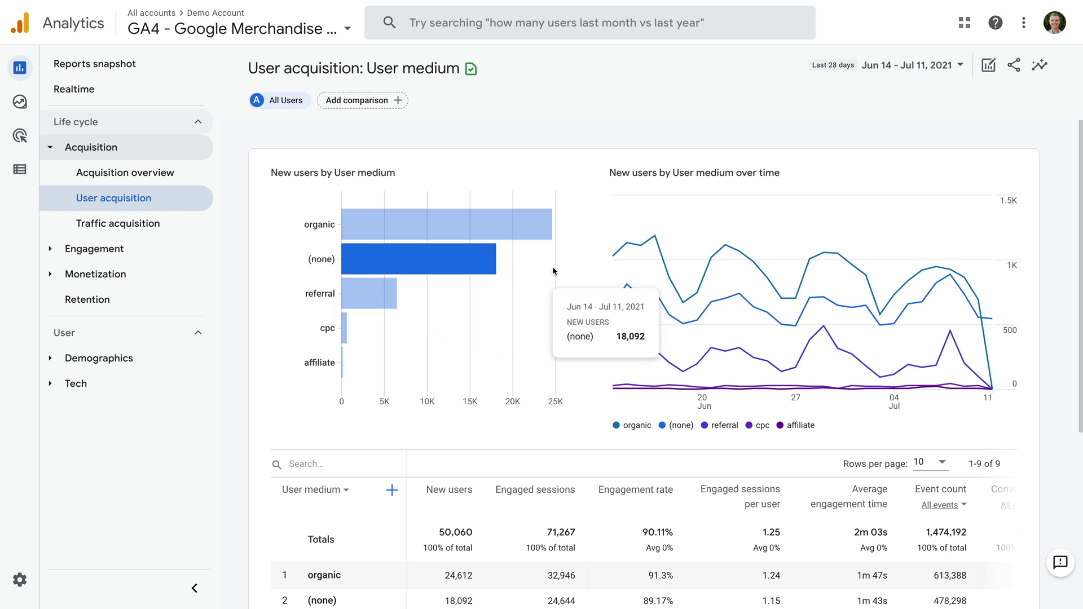
- Change the User acquisition table's dimension to User source/medium, with google / organic on top
scroll(575, 270, "down", 2)
scroll(574, 267, "down", 4)
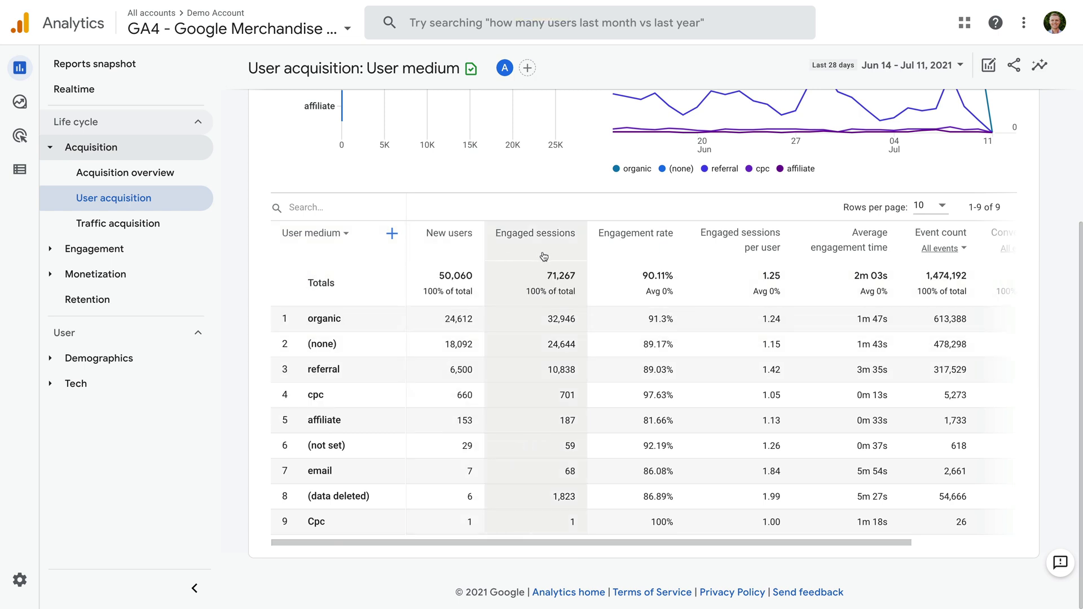
mouse_move(542, 256)
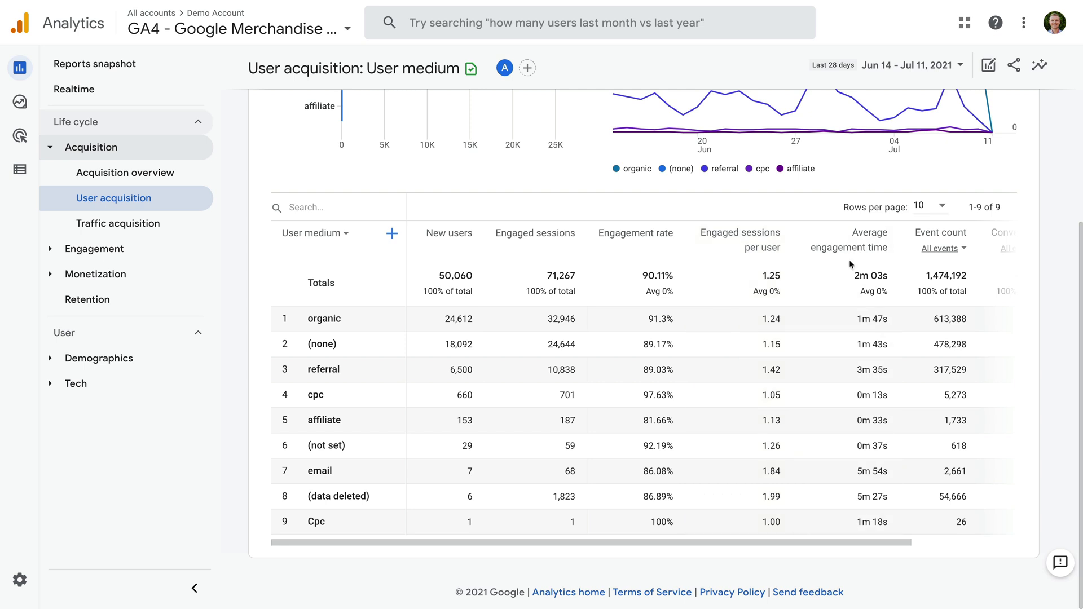
scroll(849, 265, "right", 3)
scroll(845, 287, "right", 1)
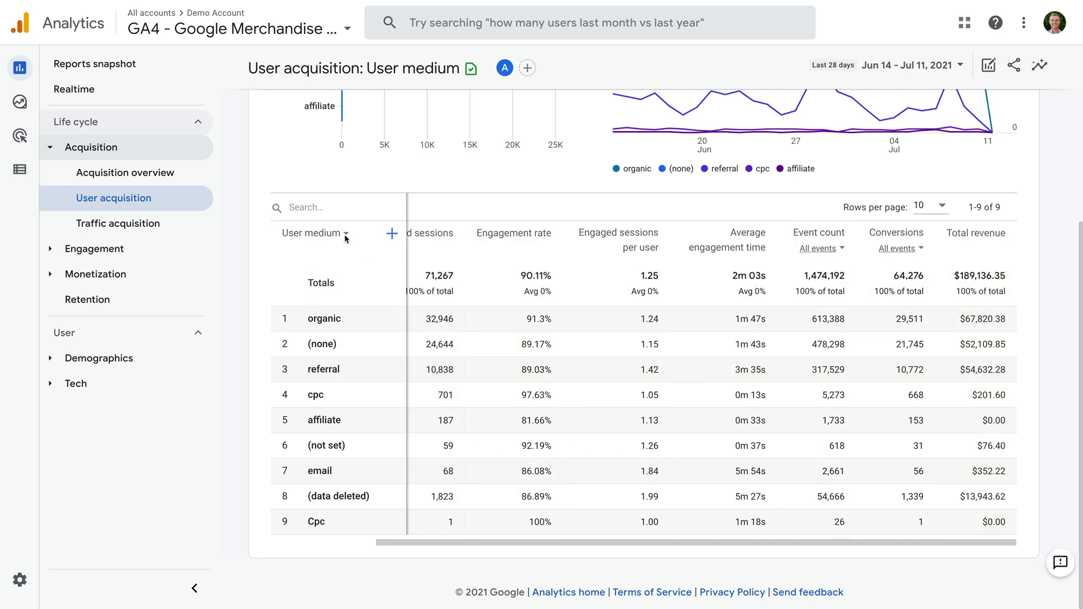
left_click(344, 236)
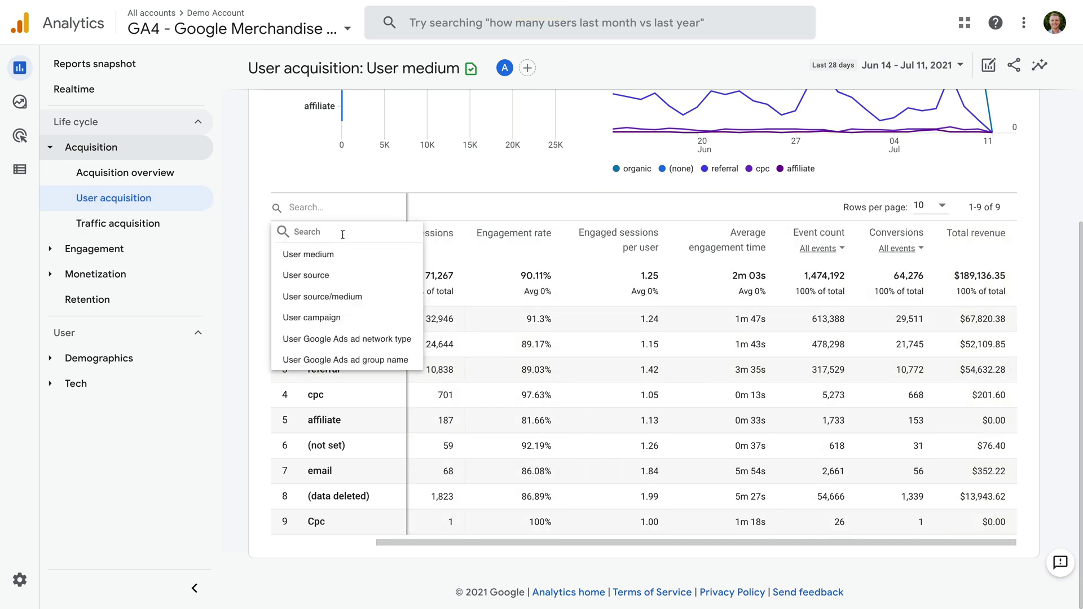
left_click(323, 297)
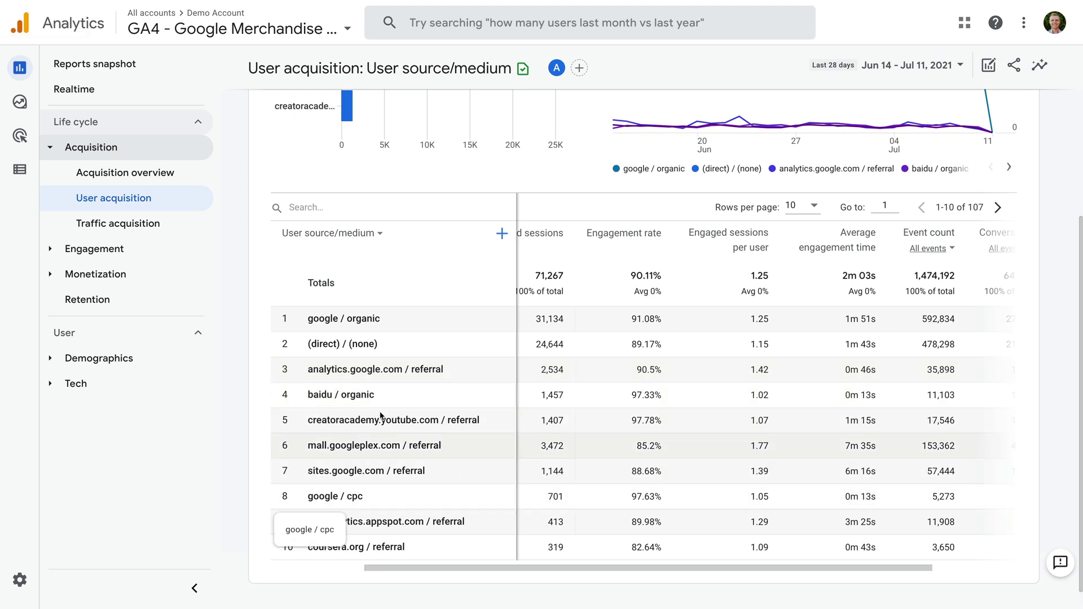
left_click(156, 253)
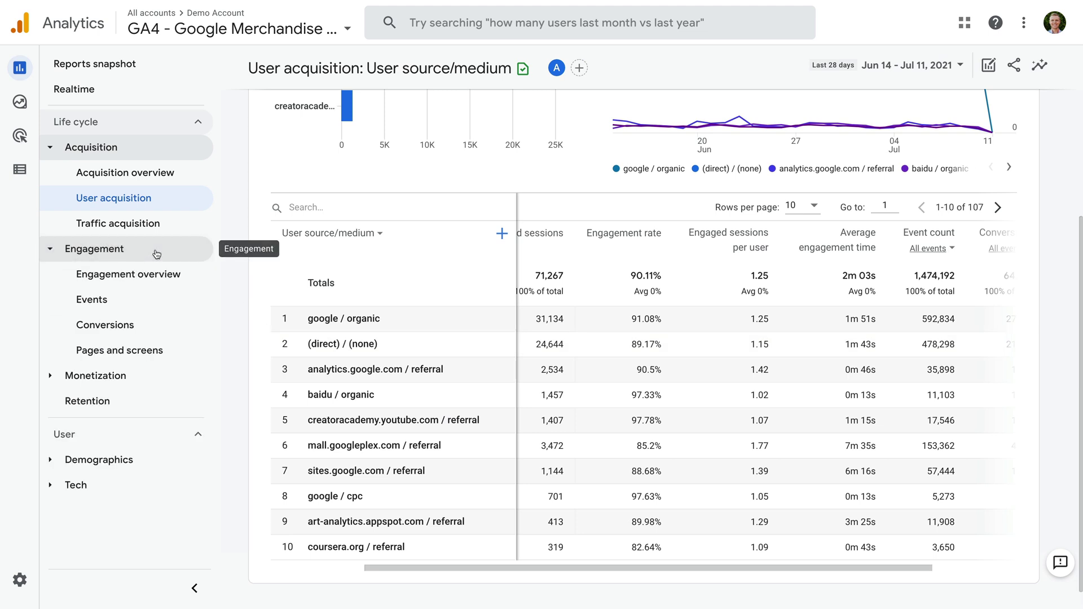
- Open Pages and screens from Engagement and switch its dimension to Page path and screen class
left_click(189, 276)
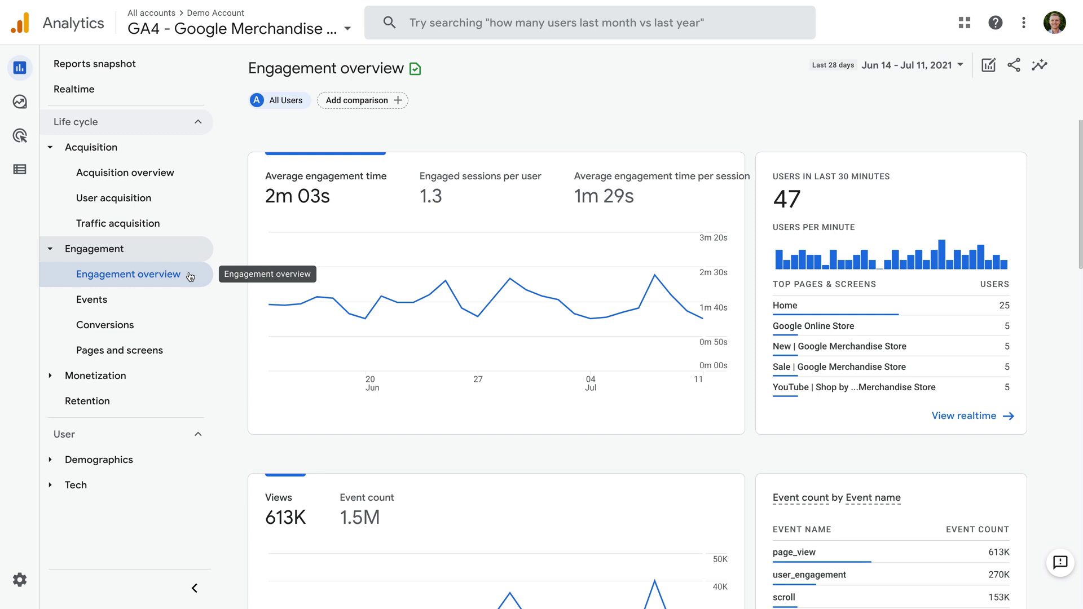
left_click(183, 353)
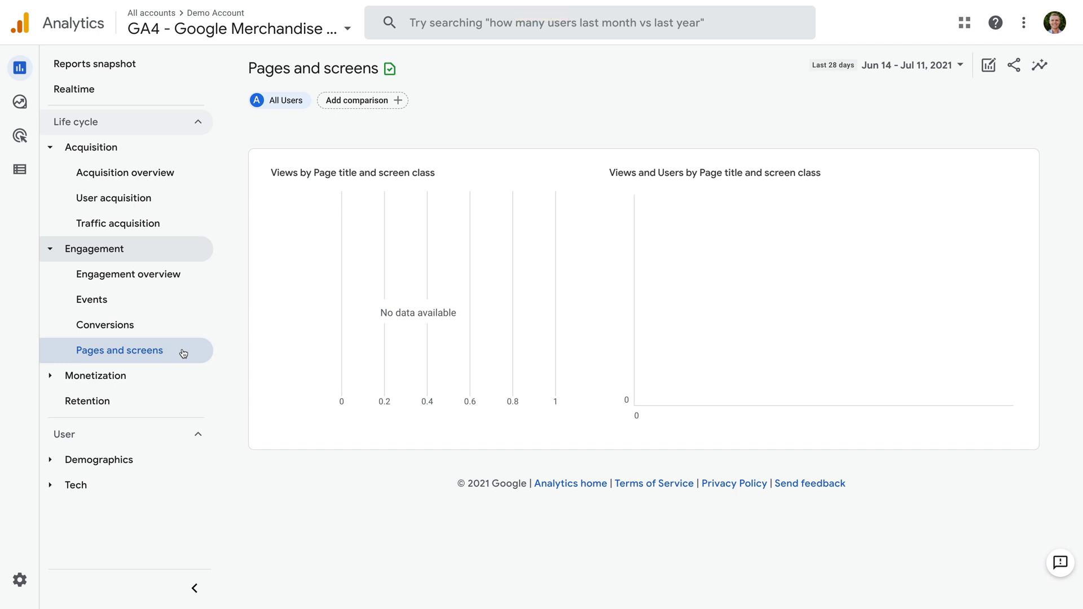
scroll(585, 349, "down", 3)
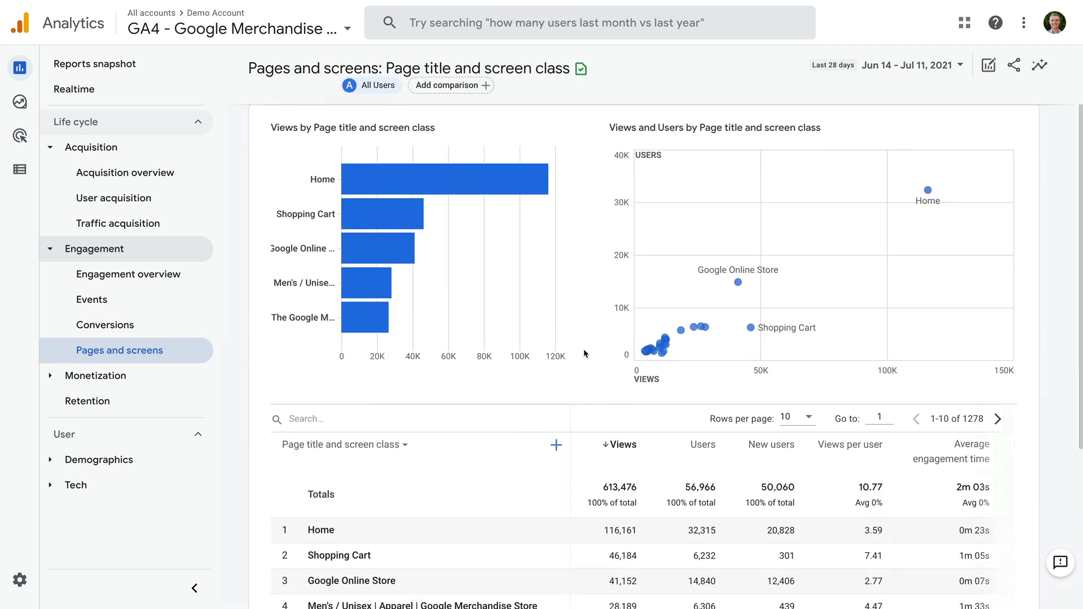
scroll(585, 354, "down", 2)
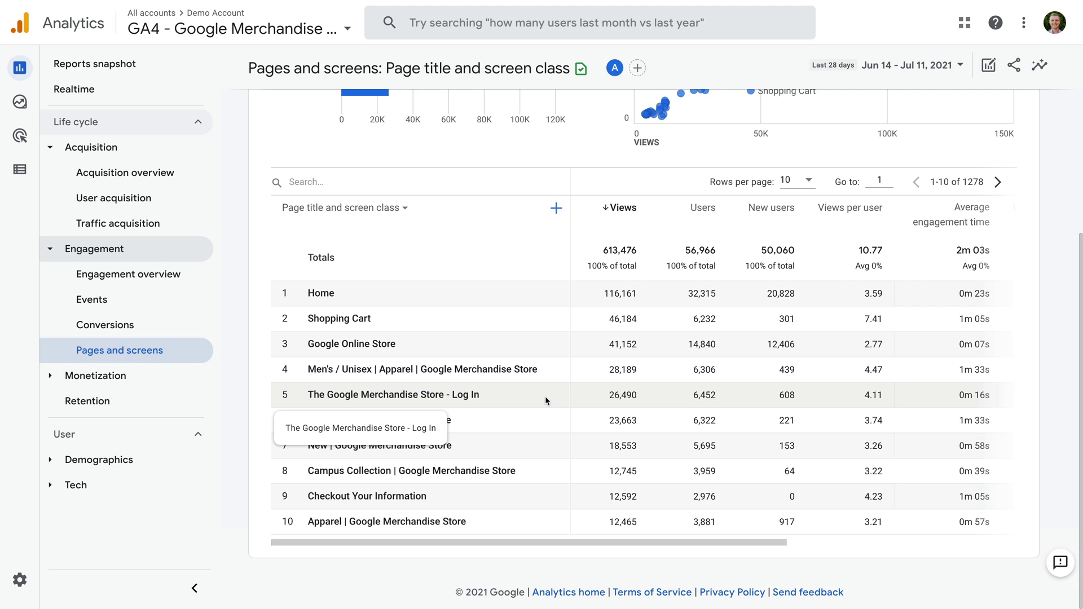
left_click(395, 210)
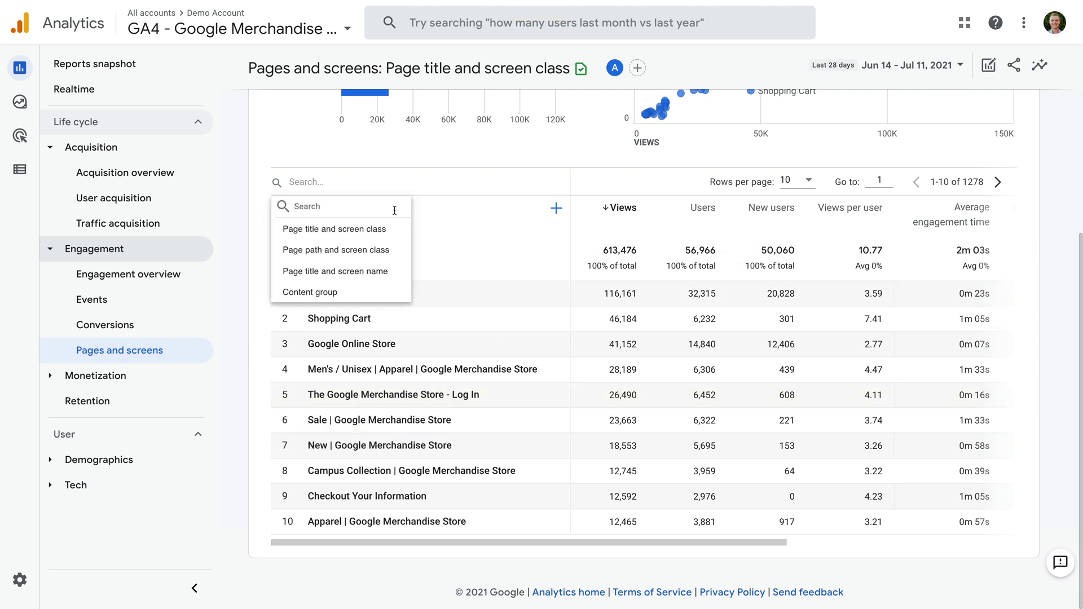
left_click(316, 251)
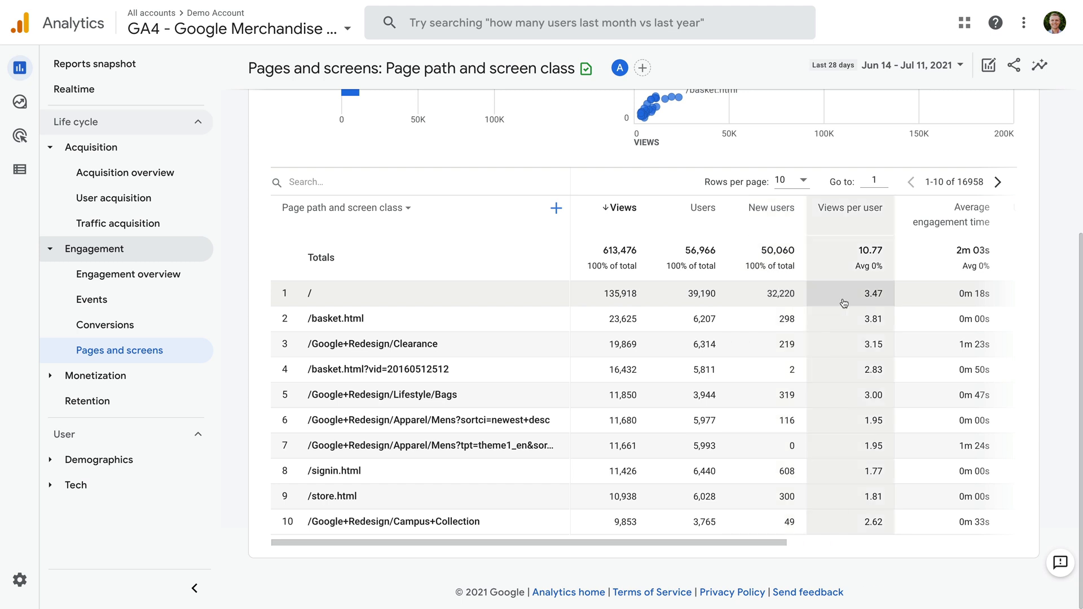
- Expand the Monetization report group in the sidebar next to the page path report
left_click(130, 381)
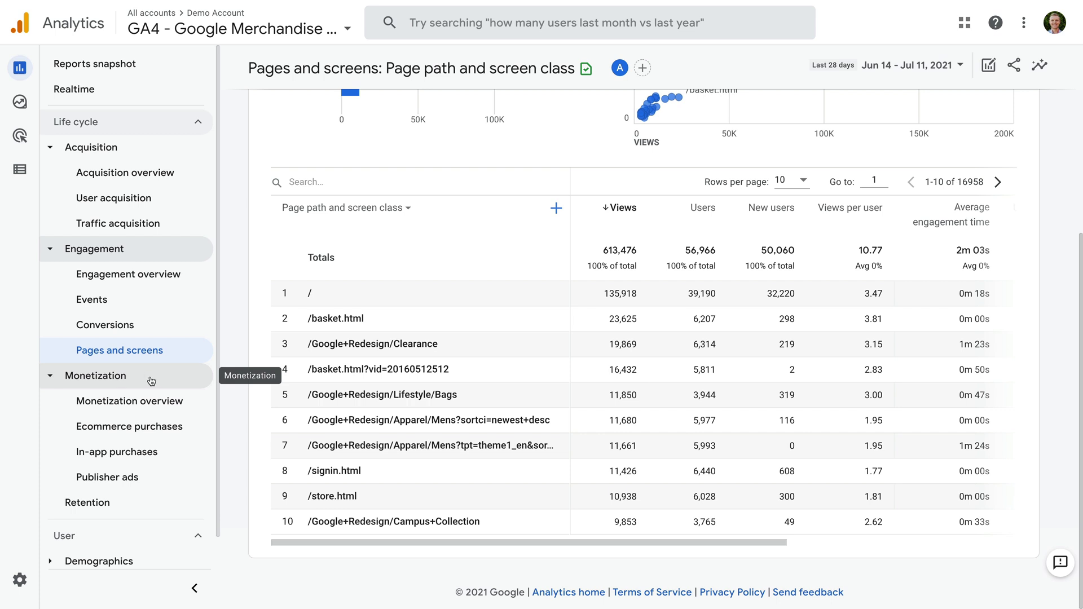
- Open the Ecommerce purchases report of 398 items, led by Google Marine Layer Tee at 20,078 views
scroll(151, 381, "down", 1)
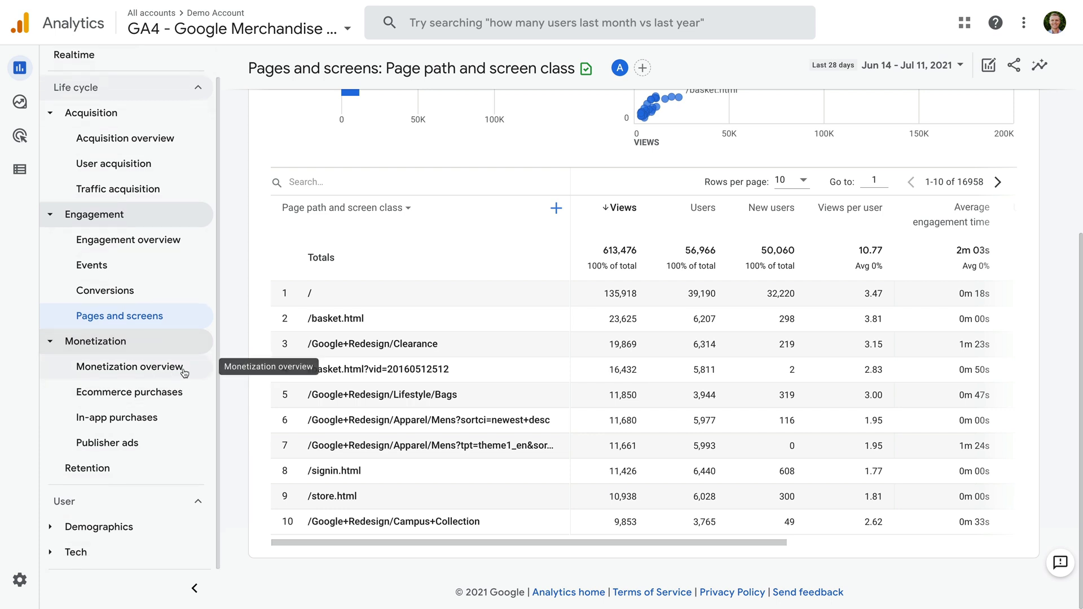
left_click(190, 398)
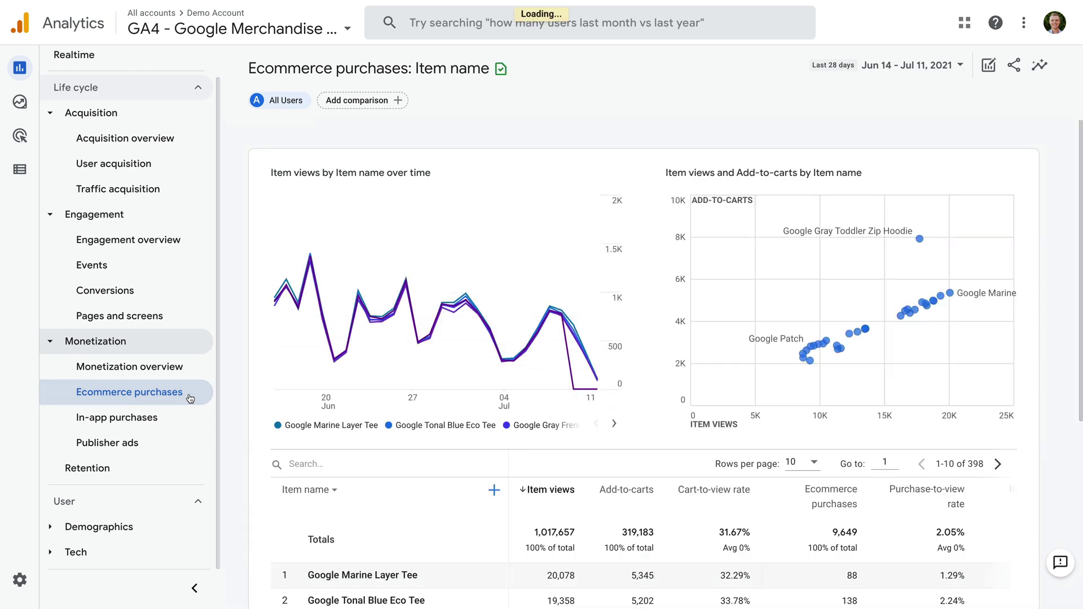
scroll(379, 415, "down", 1)
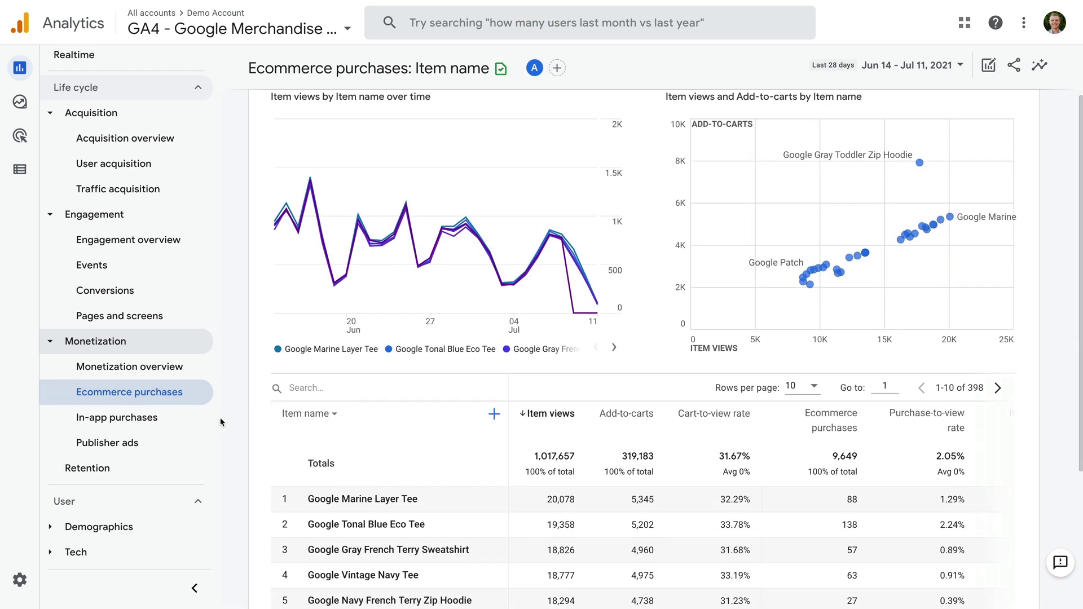
left_click(161, 465)
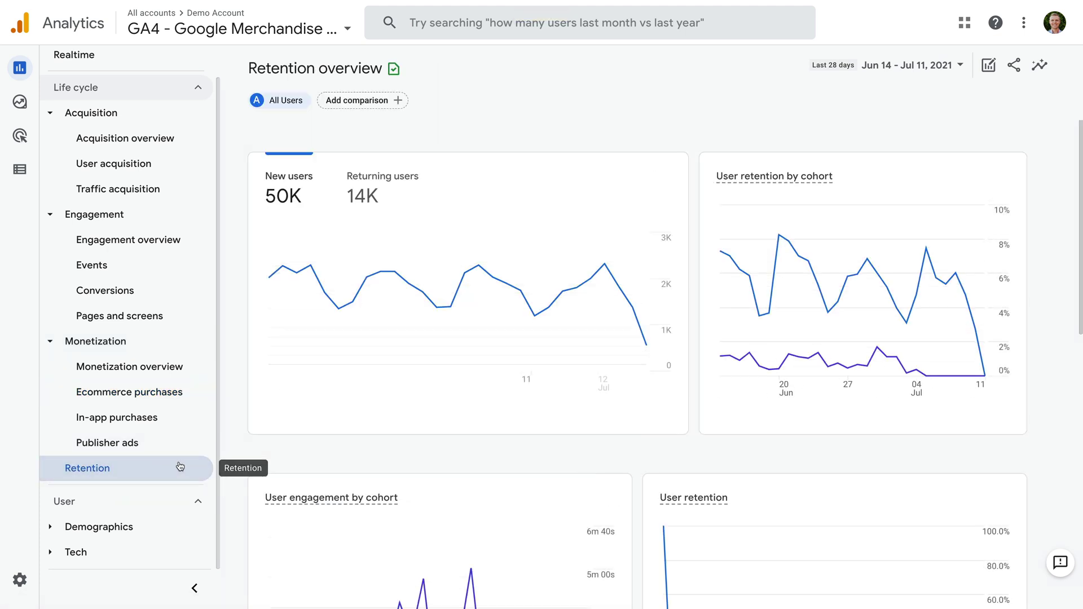
- View the Demographics overview report of users by city and language
scroll(343, 454, "down", 4)
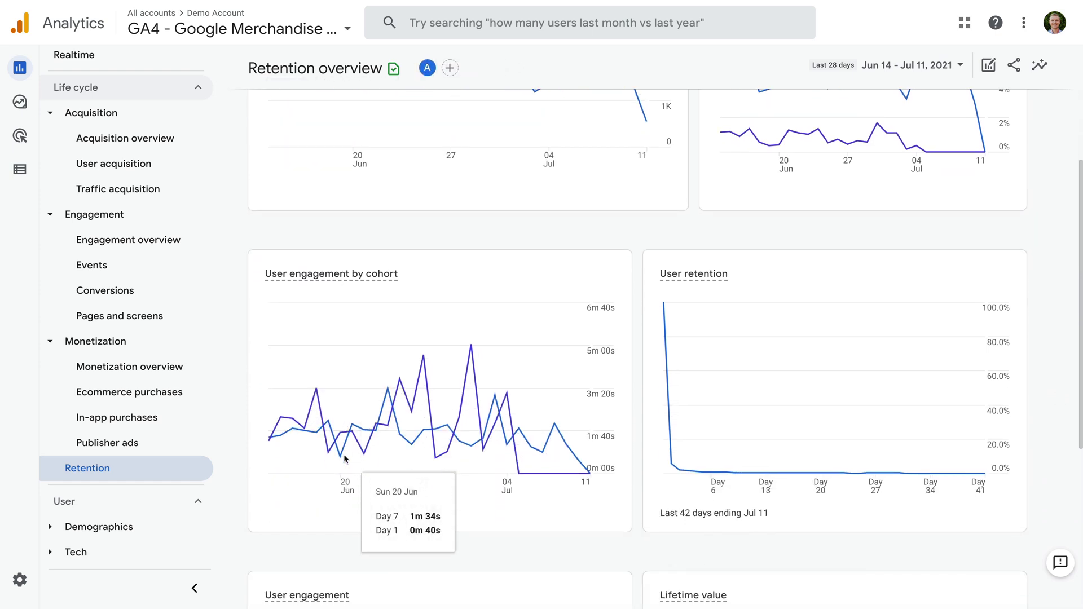
left_click(125, 522)
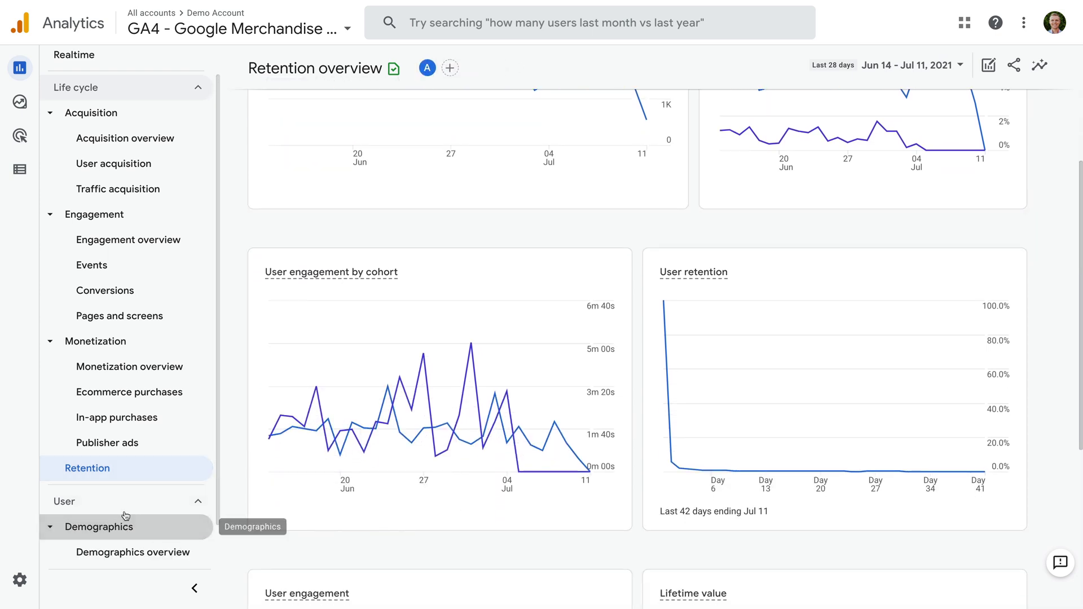
left_click(166, 505)
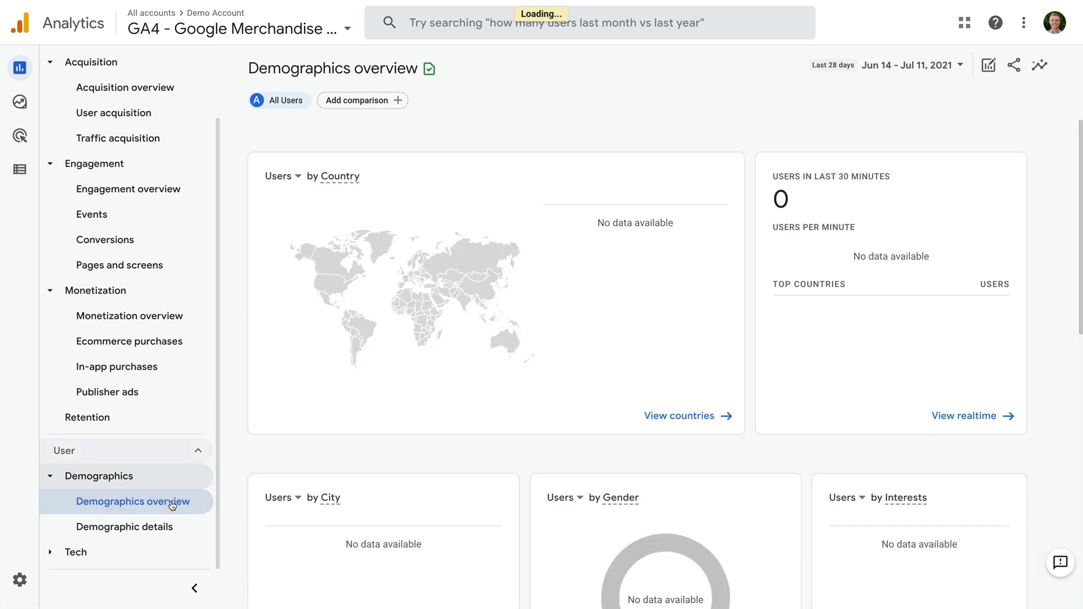
scroll(420, 452, "down", 4)
scroll(420, 452, "down", 1)
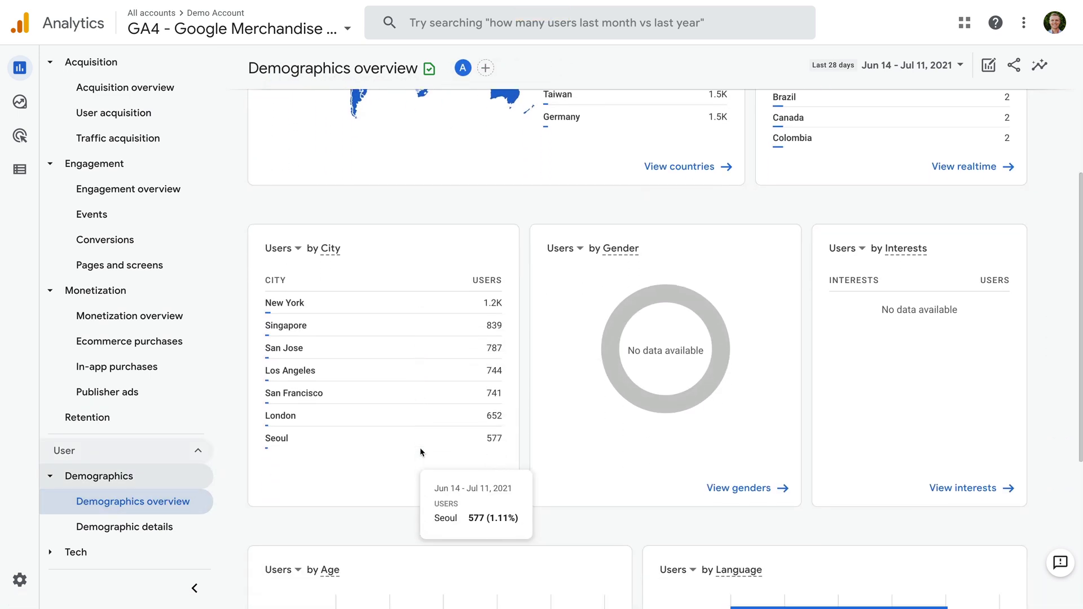
scroll(420, 448, "down", 5)
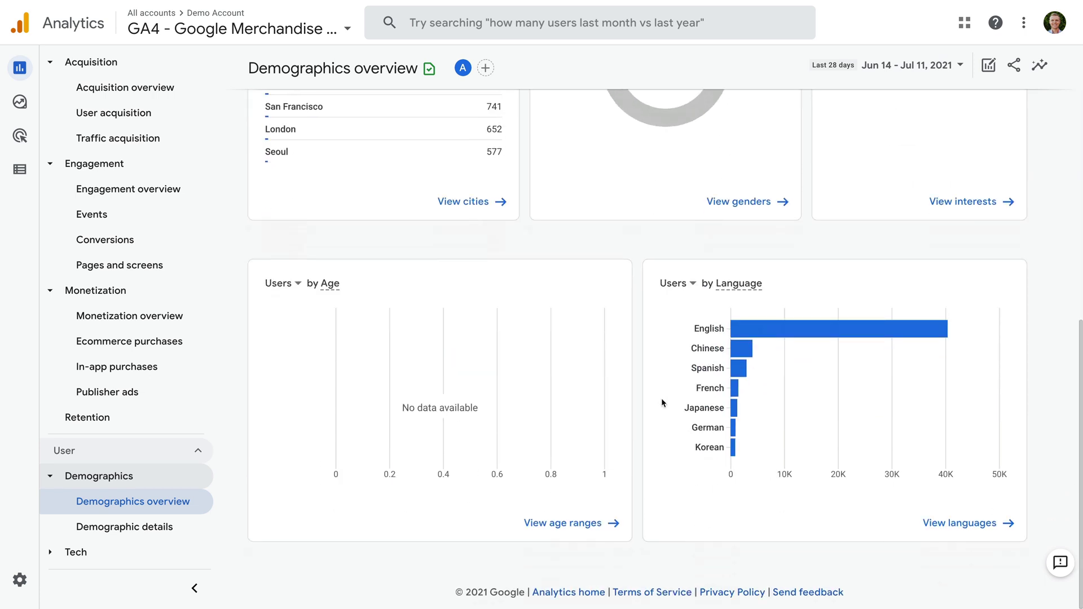
scroll(619, 334, "up", 2)
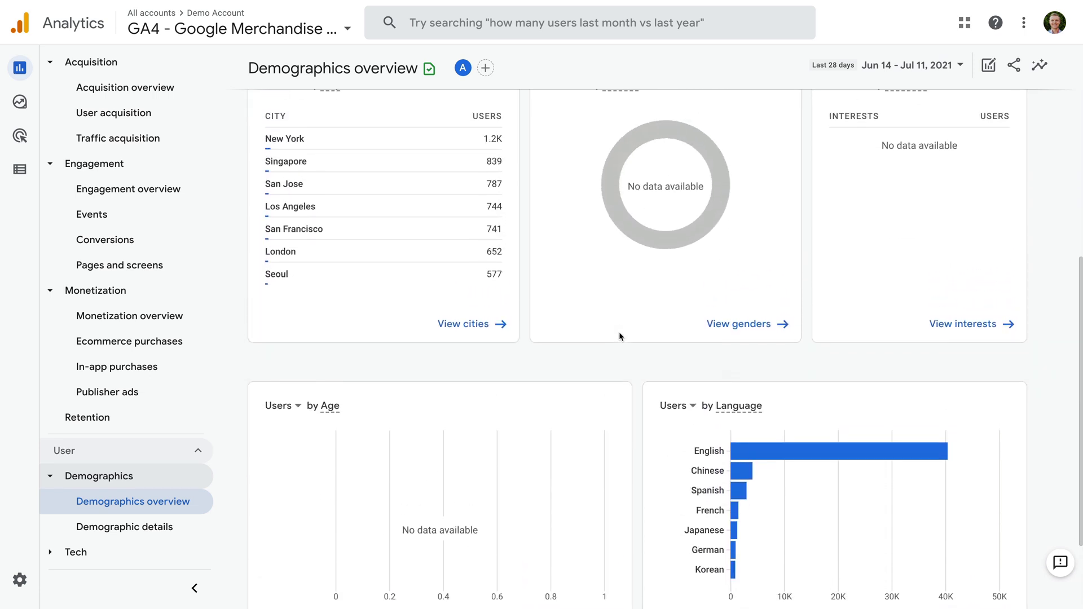
- Open the Tech overview report, showing 100% web users with Windows leading
scroll(619, 336, "up", 1)
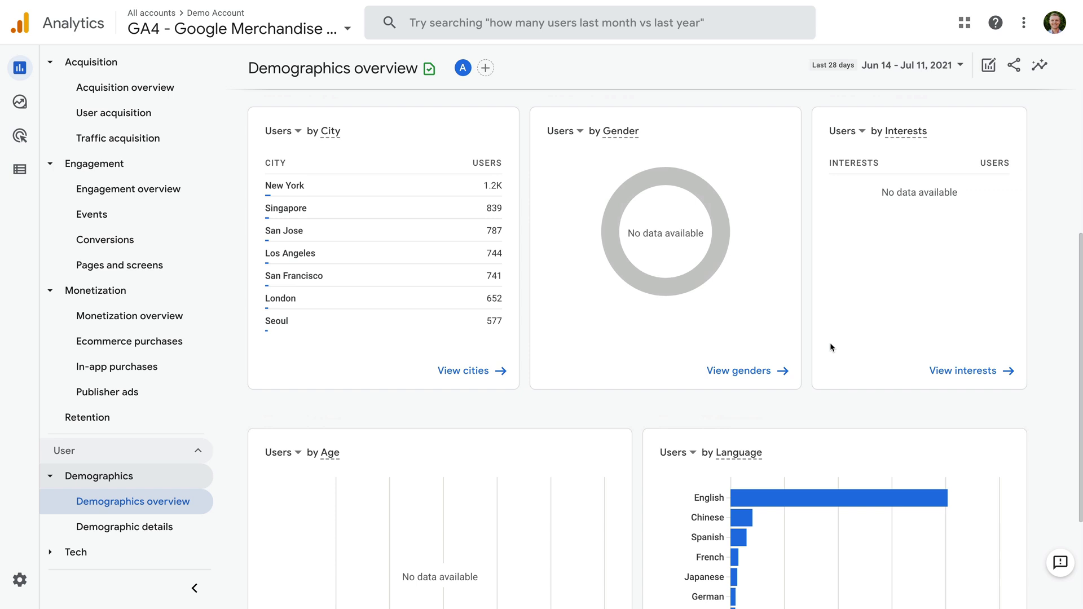
left_click(86, 551)
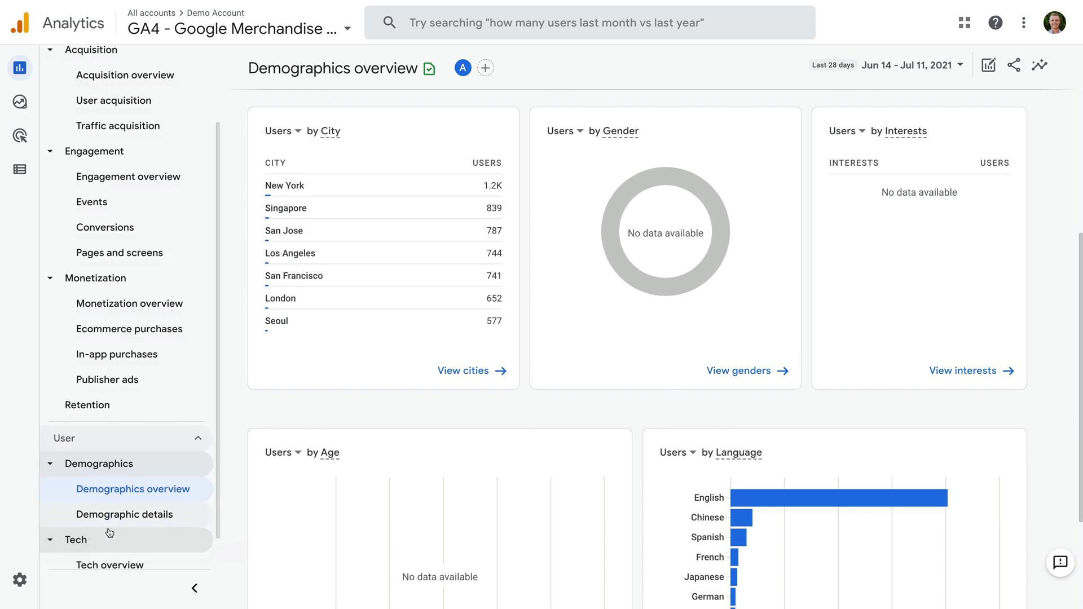
left_click(157, 532)
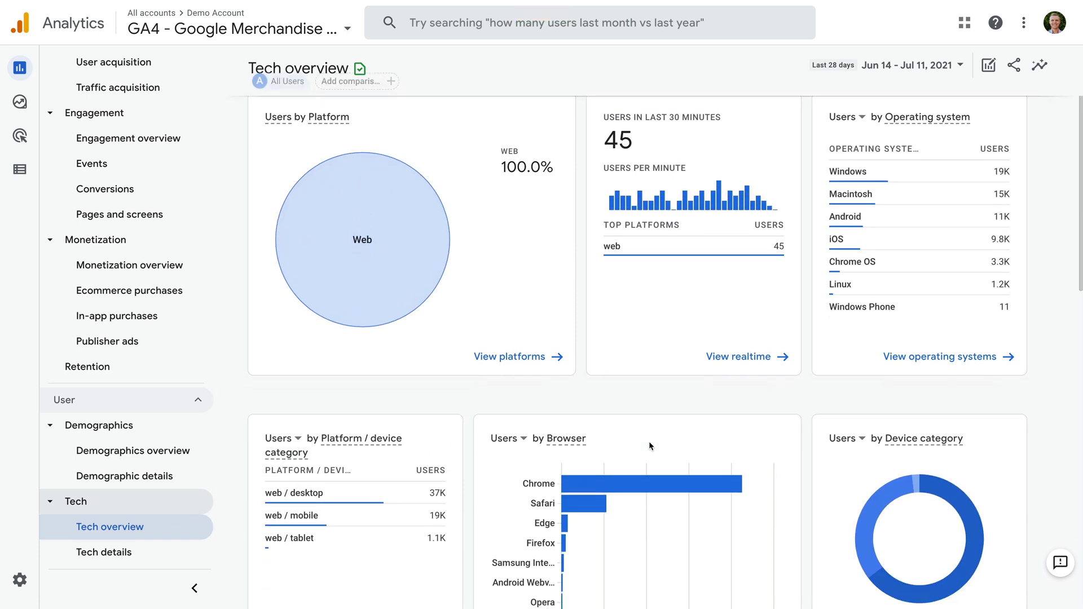
- Review the Tech overview charts, then go to the Explorations page listing six saved explorations
scroll(649, 441, "down", 3)
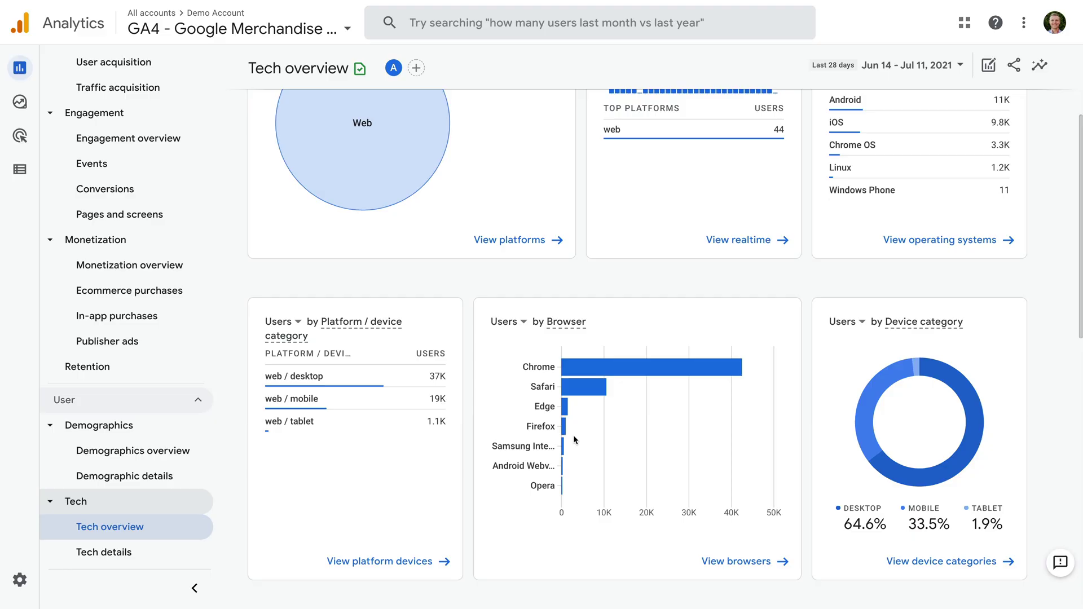
mouse_move(35, 113)
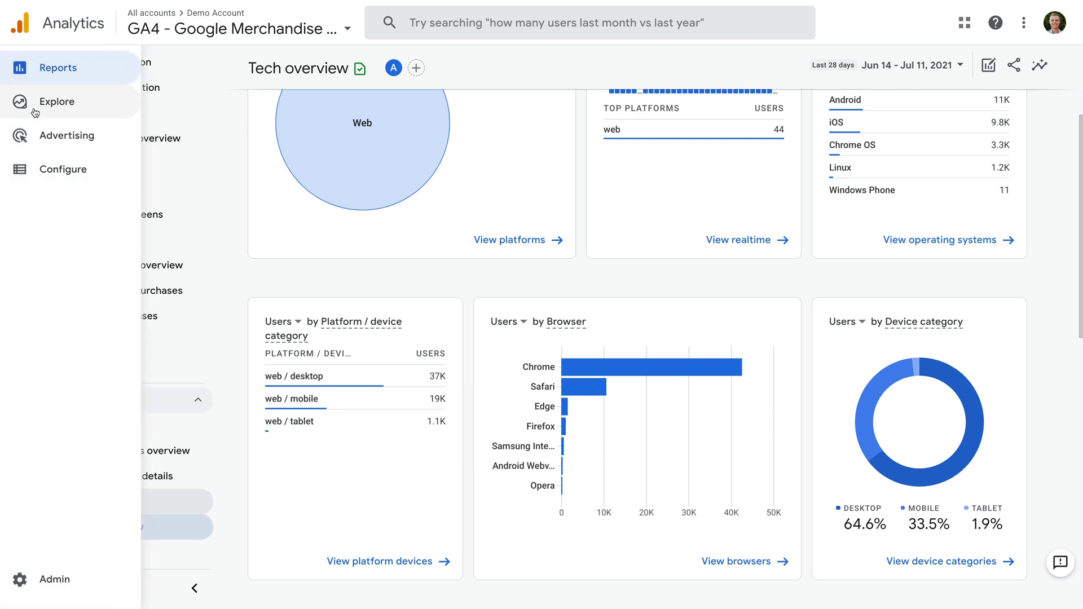
left_click(106, 117)
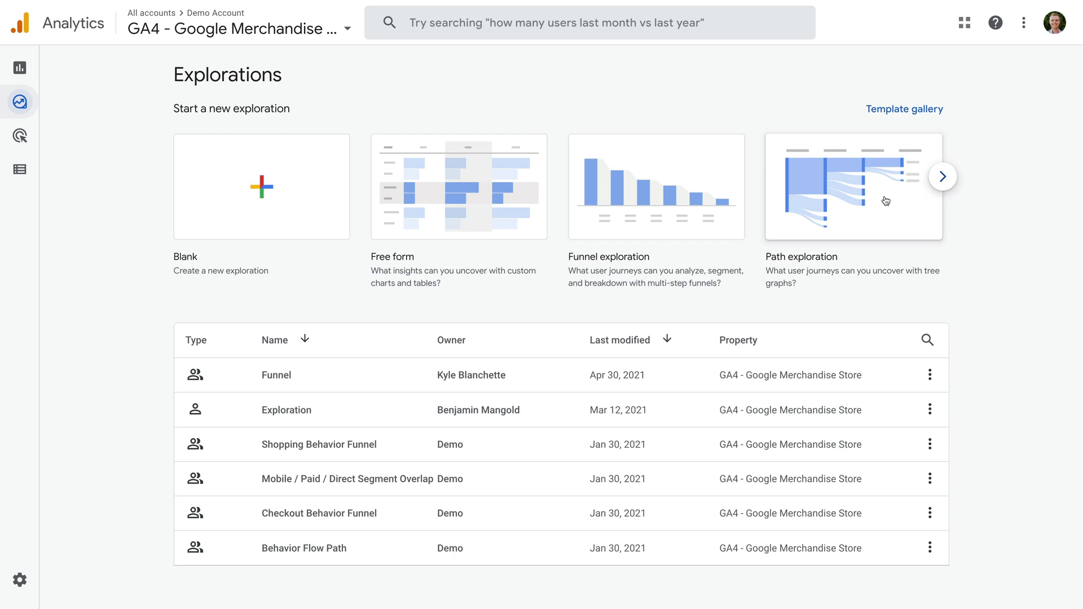
- Browse the exploration templates through to User lifetime, then bring up the Advertising snapshot
left_click(940, 184)
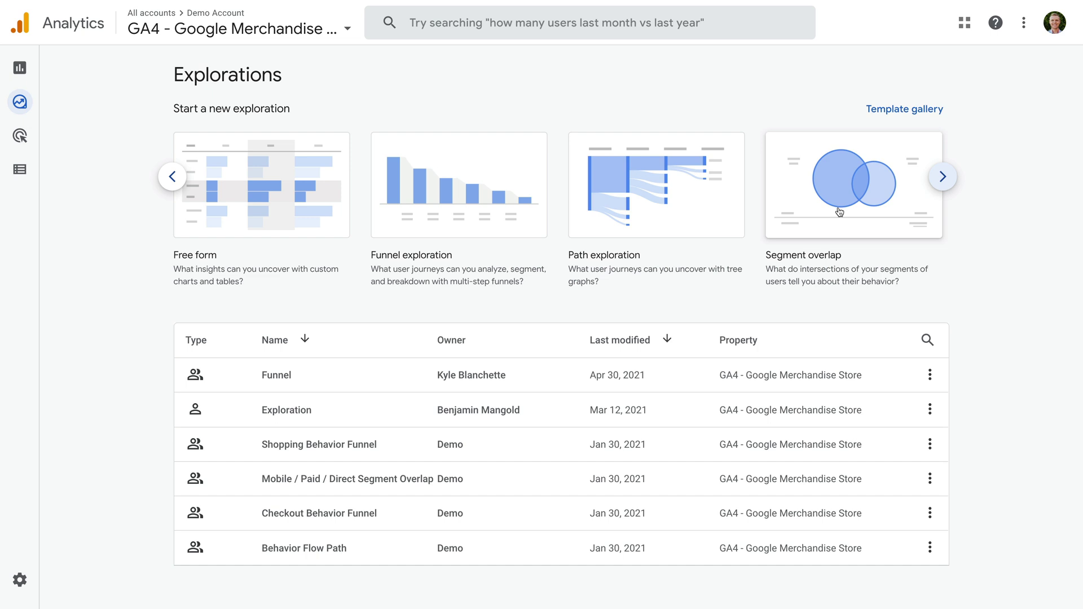
left_click(943, 180)
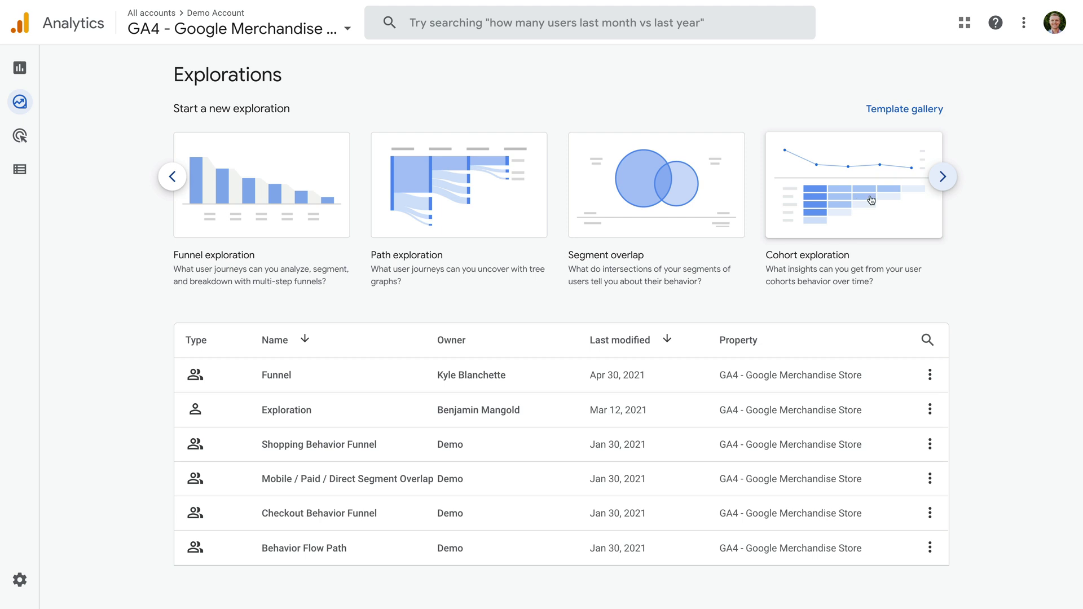
left_click(942, 177)
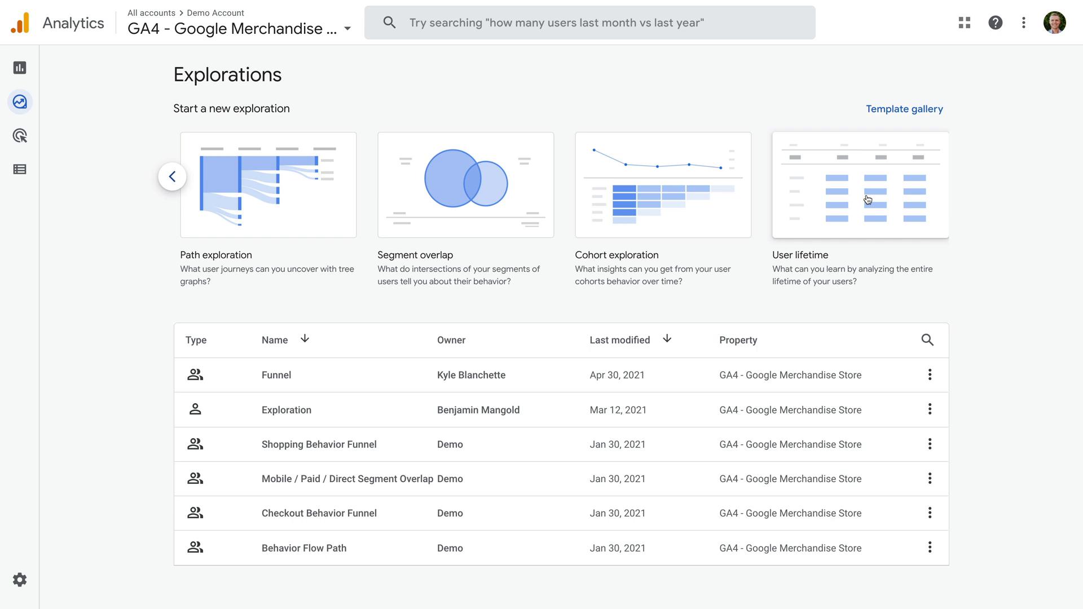
left_click(23, 138)
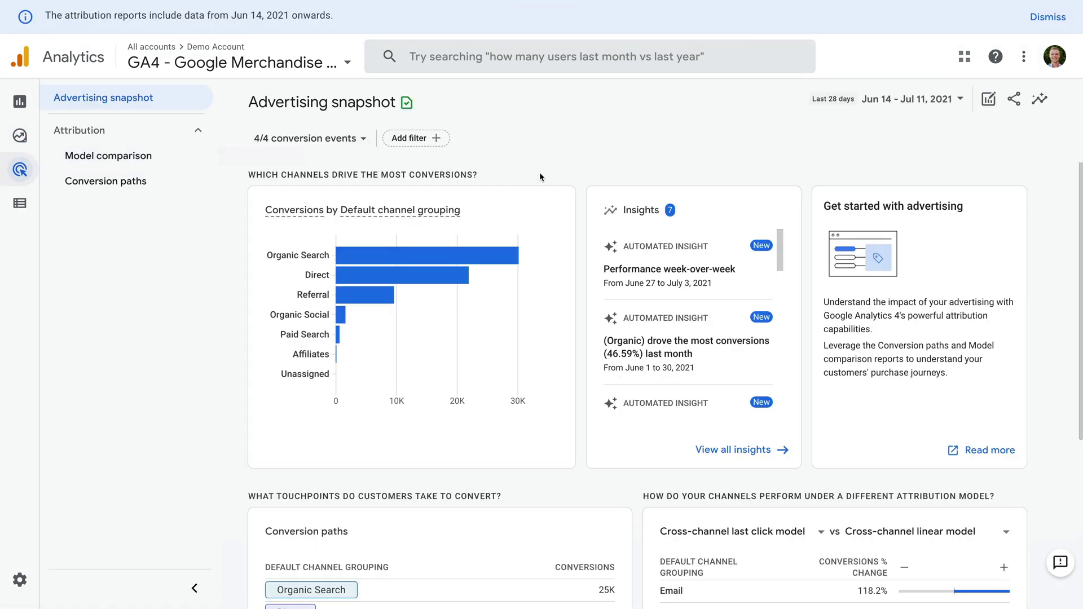
- In Model comparison, compare last click attribution against the Time decay model
left_click(153, 163)
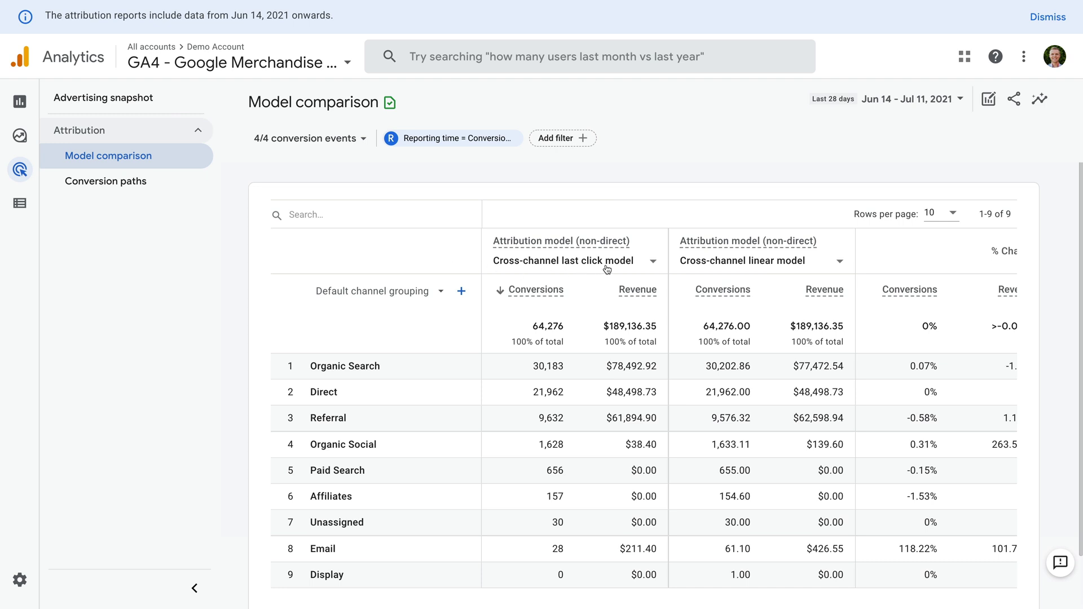
left_click(734, 264)
scroll(760, 328, "down", 1)
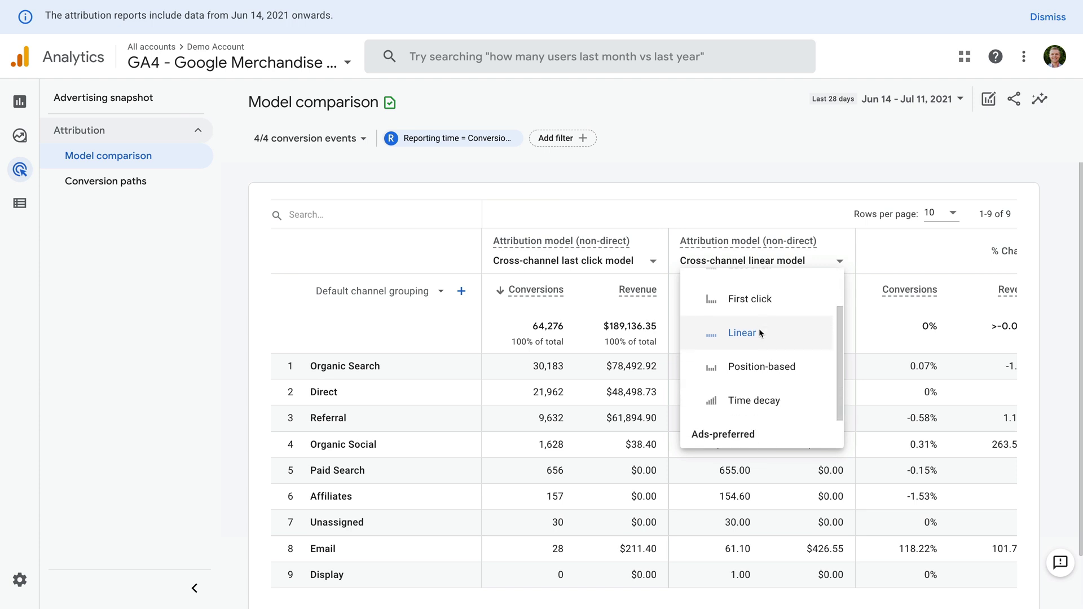
left_click(770, 405)
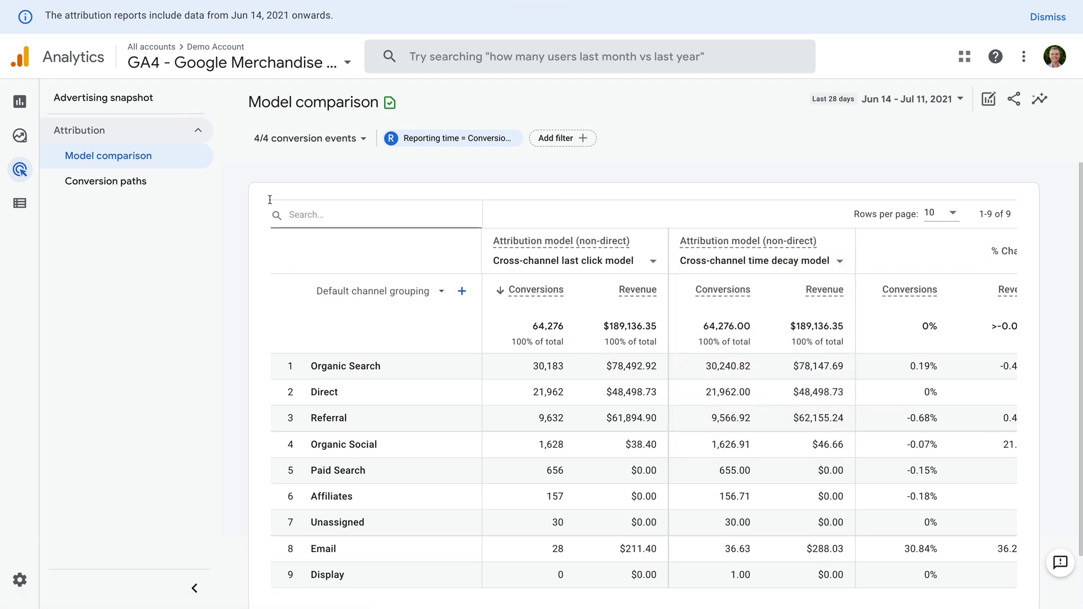
- Review the Conversion paths report's 257 channel paths, led by Organic Search
left_click(183, 193)
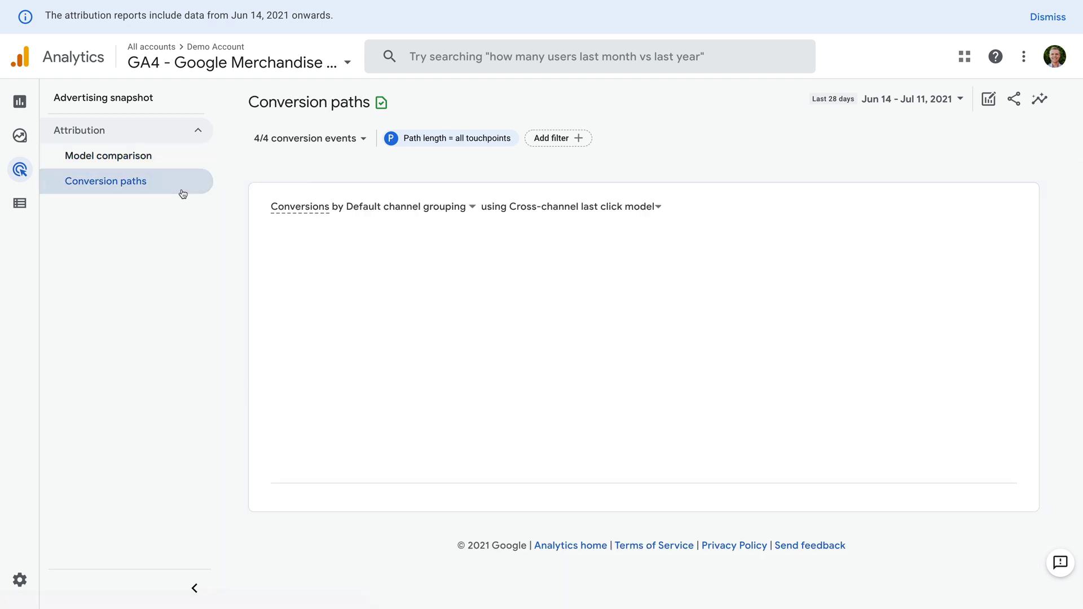
scroll(516, 328, "down", 2)
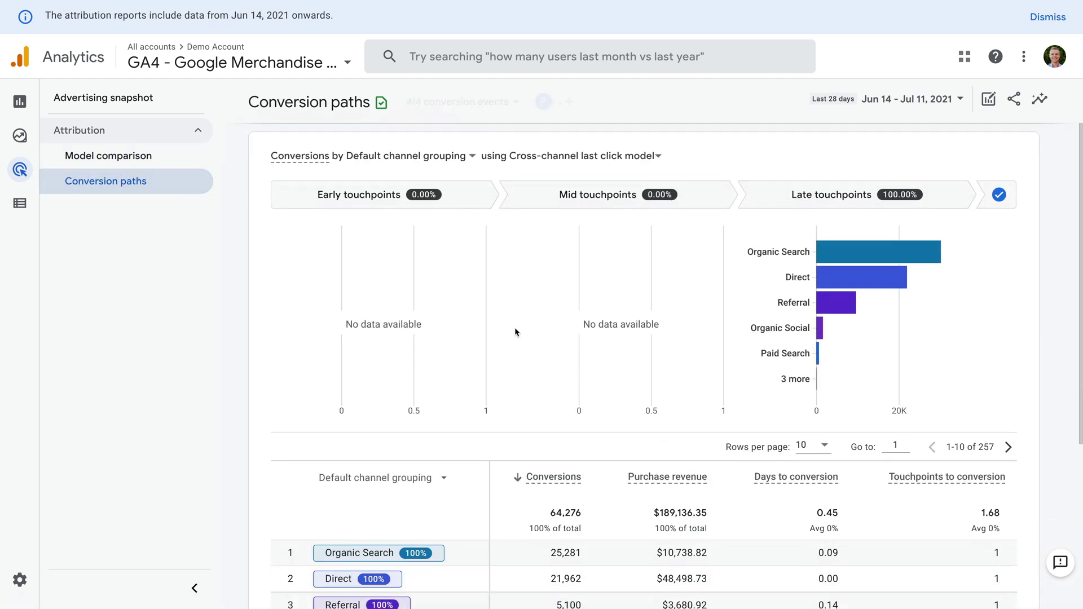
scroll(515, 331, "down", 3)
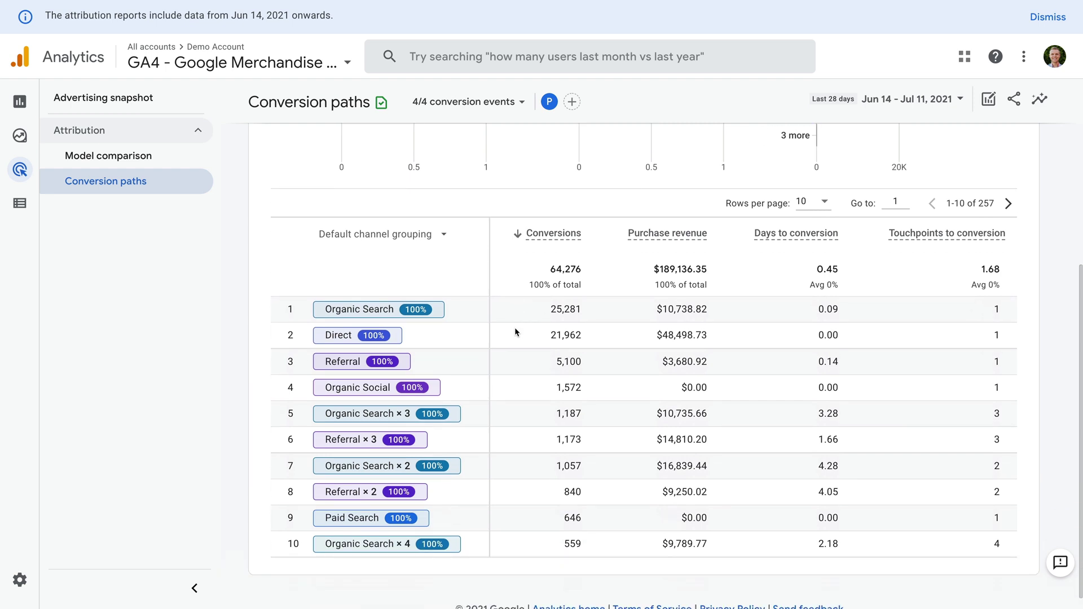
scroll(515, 332, "down", 1)
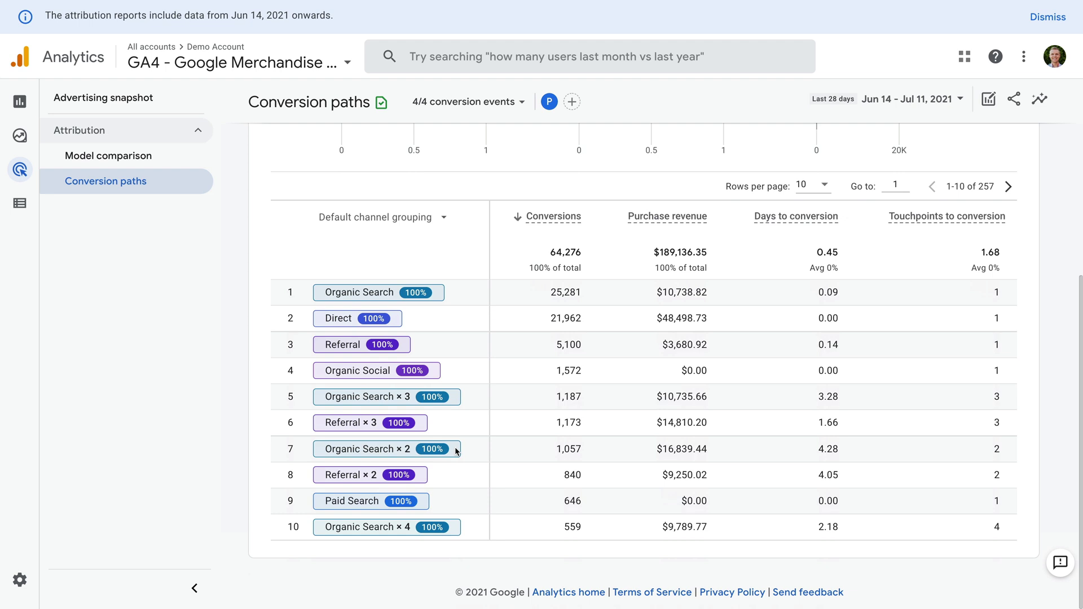
left_click(21, 204)
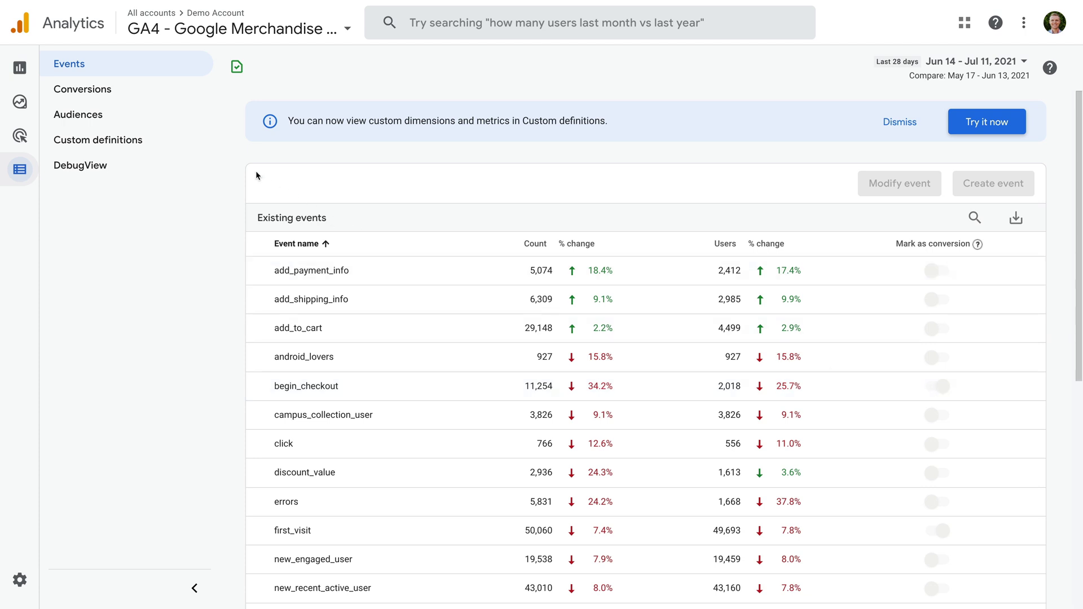
- Browse the Conversions, Audiences, Custom definitions and DebugView configuration pages
left_click(156, 97)
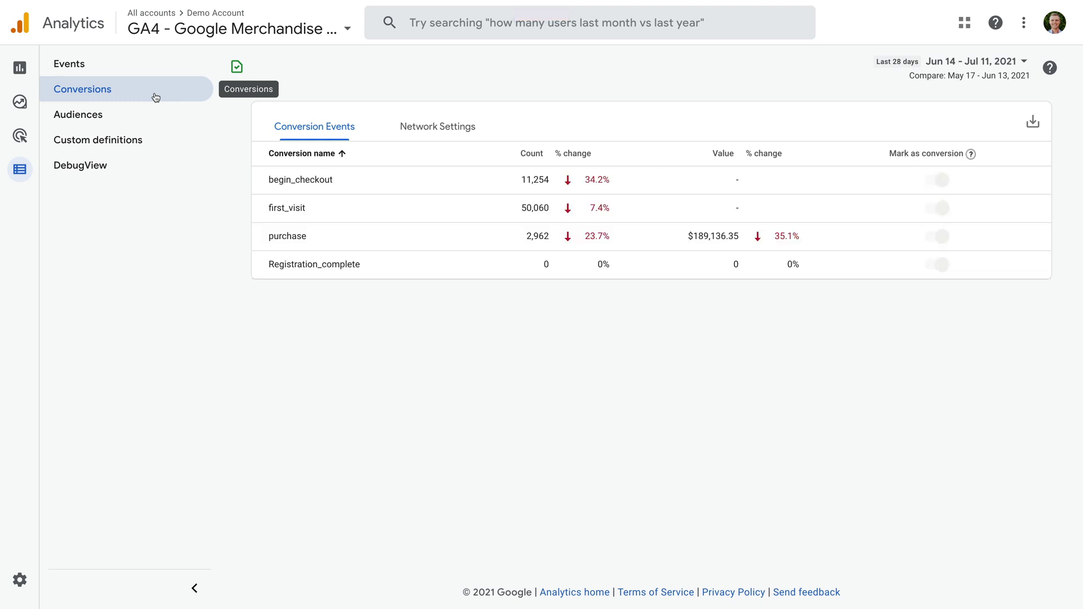
left_click(155, 121)
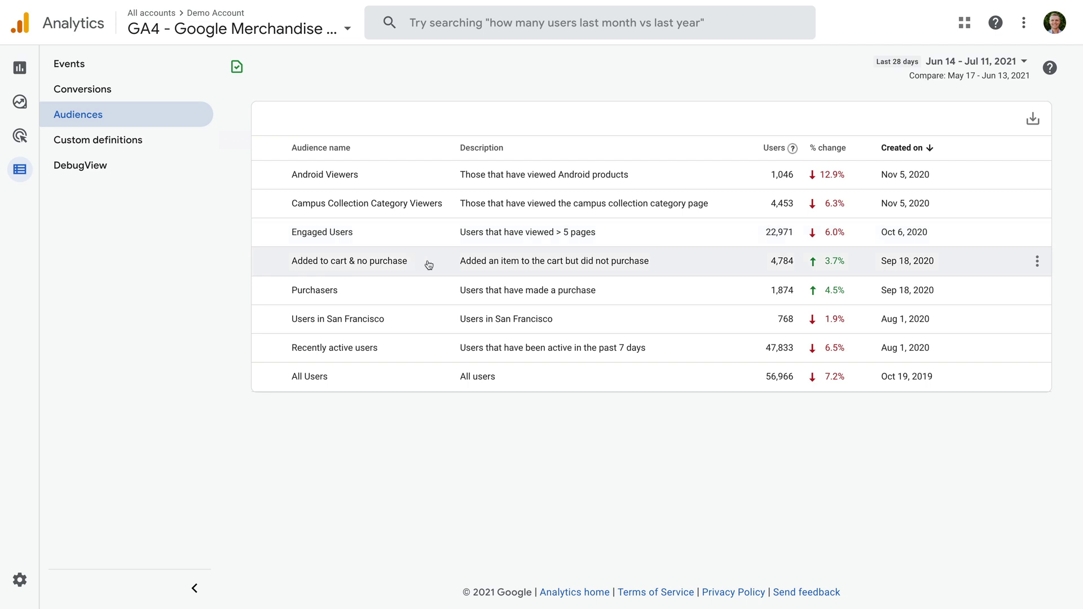
left_click(156, 145)
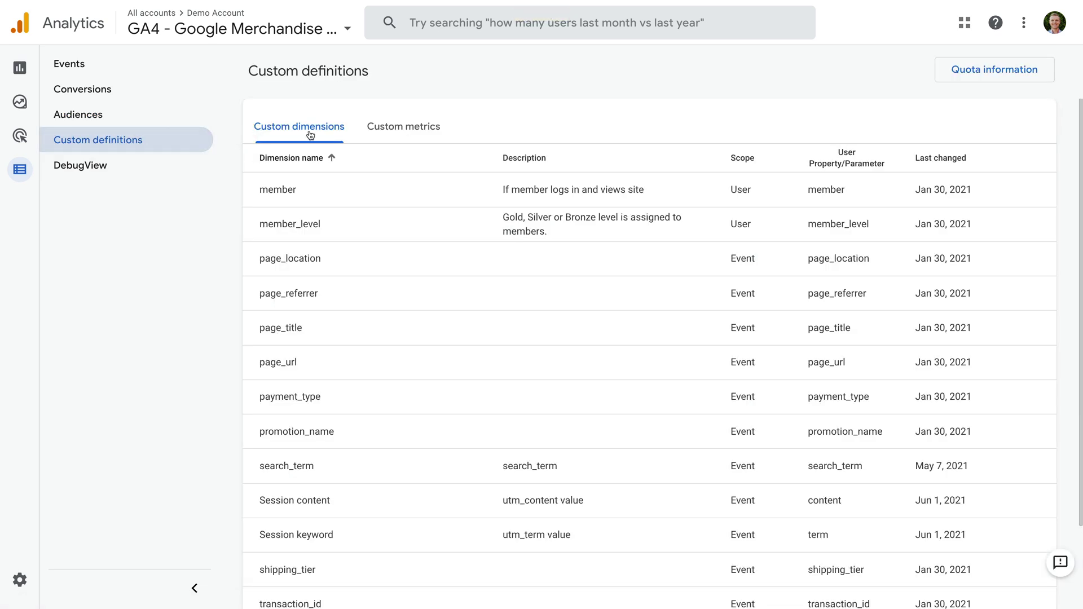
left_click(143, 176)
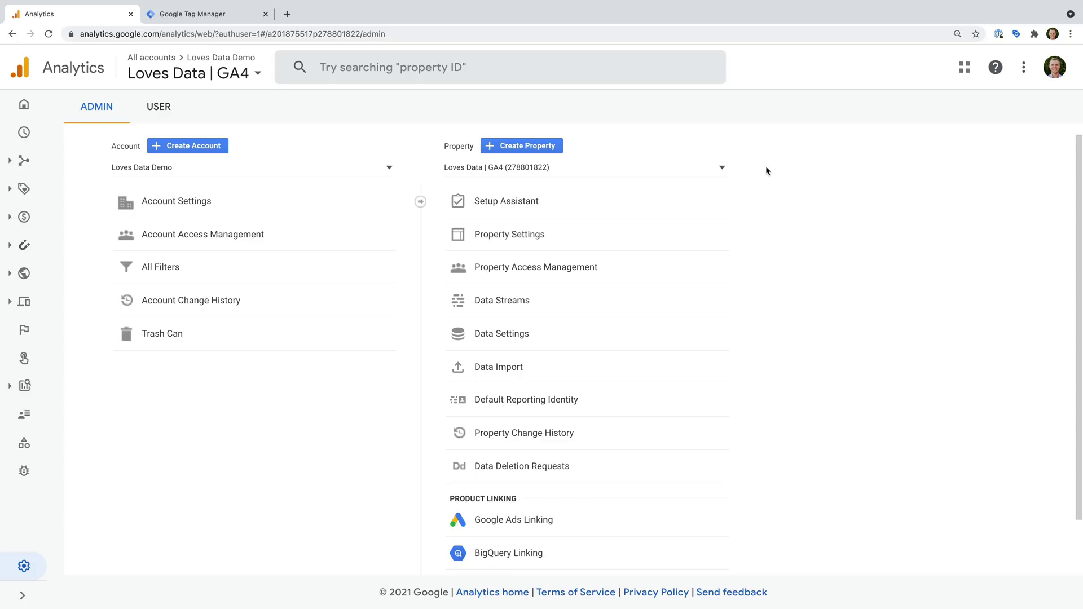
- Switch to the Loves Data | UA Demo property and view its GA4 Setup Assistant, marked Not Connected
left_click(659, 172)
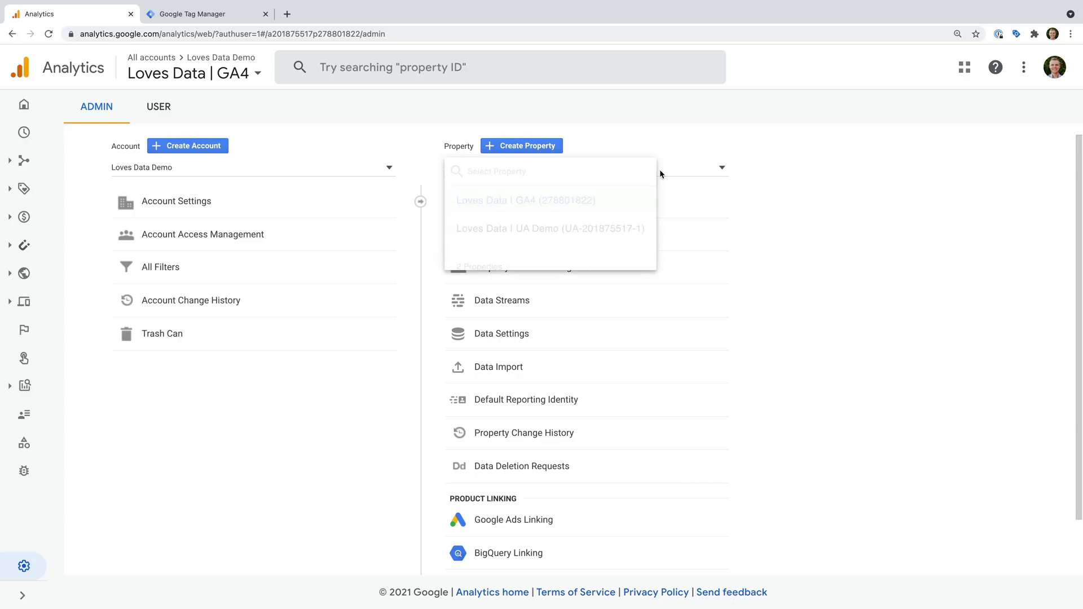
left_click(614, 229)
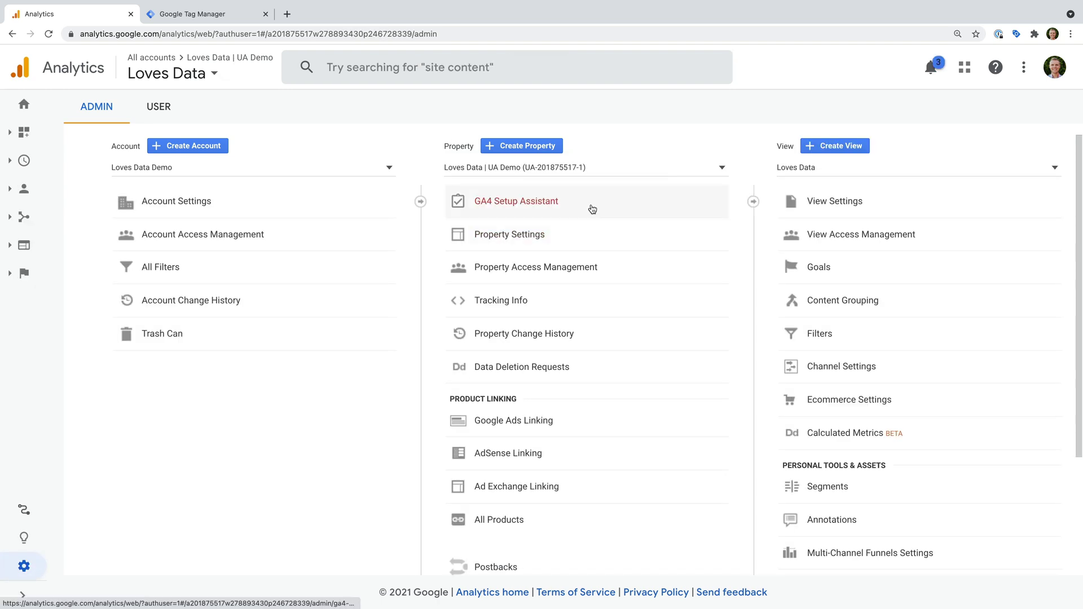
left_click(543, 212)
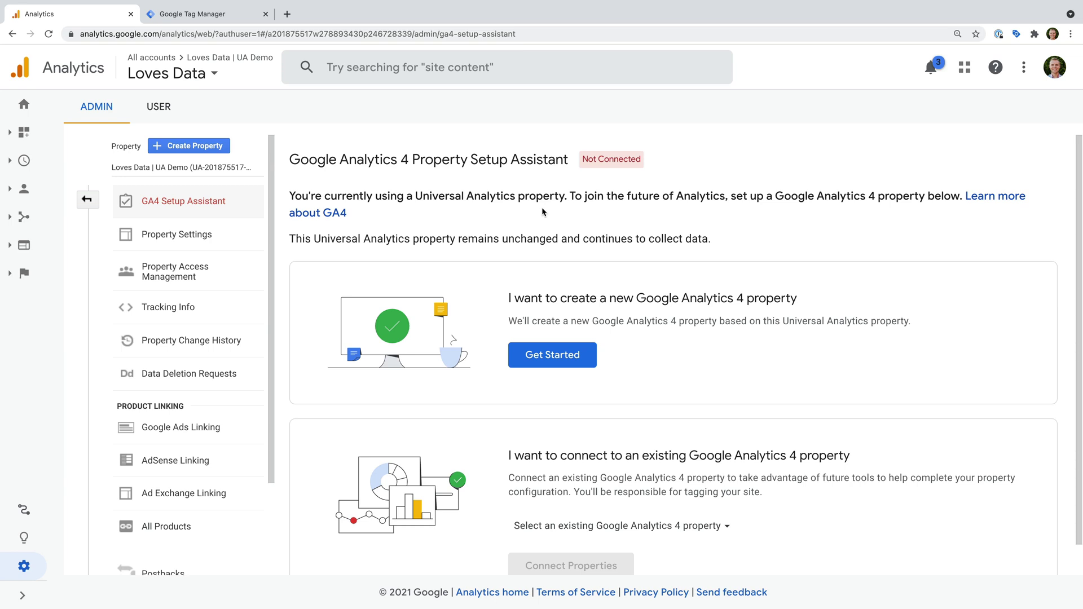
scroll(541, 212, "down", 1)
left_click_drag(508, 266, 793, 269)
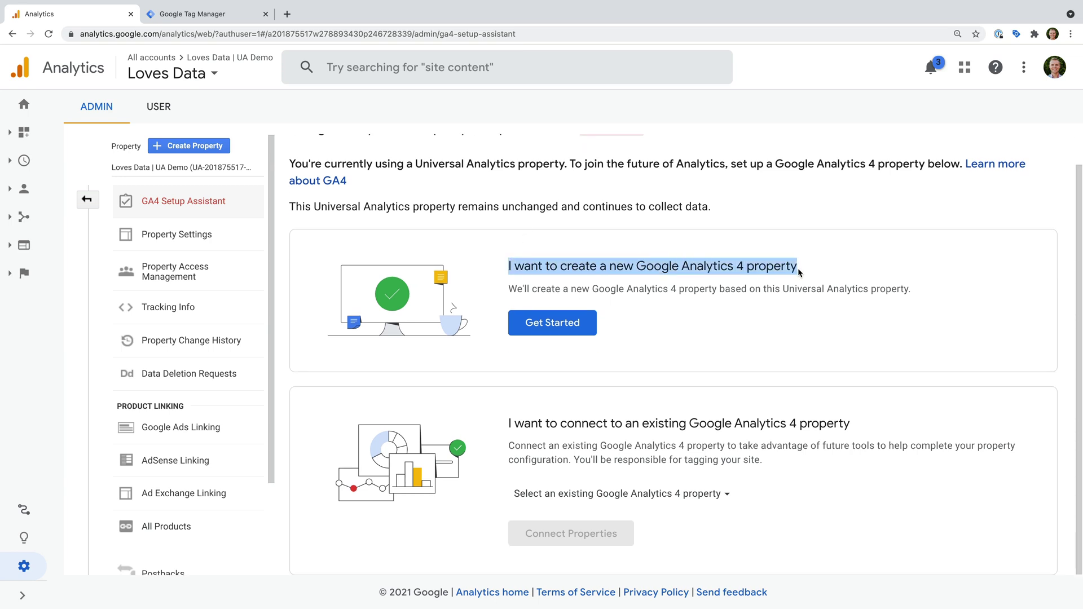
- Run the create-property wizard to make the connected Loves Data | UA Demo - GA4 property
left_click(561, 330)
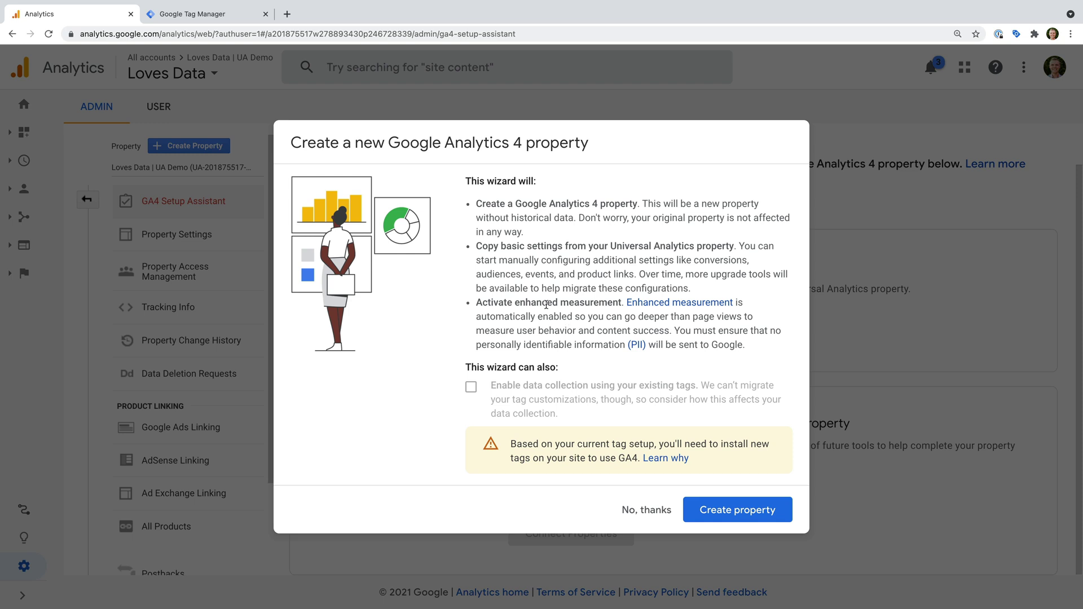
left_click_drag(476, 218, 574, 219)
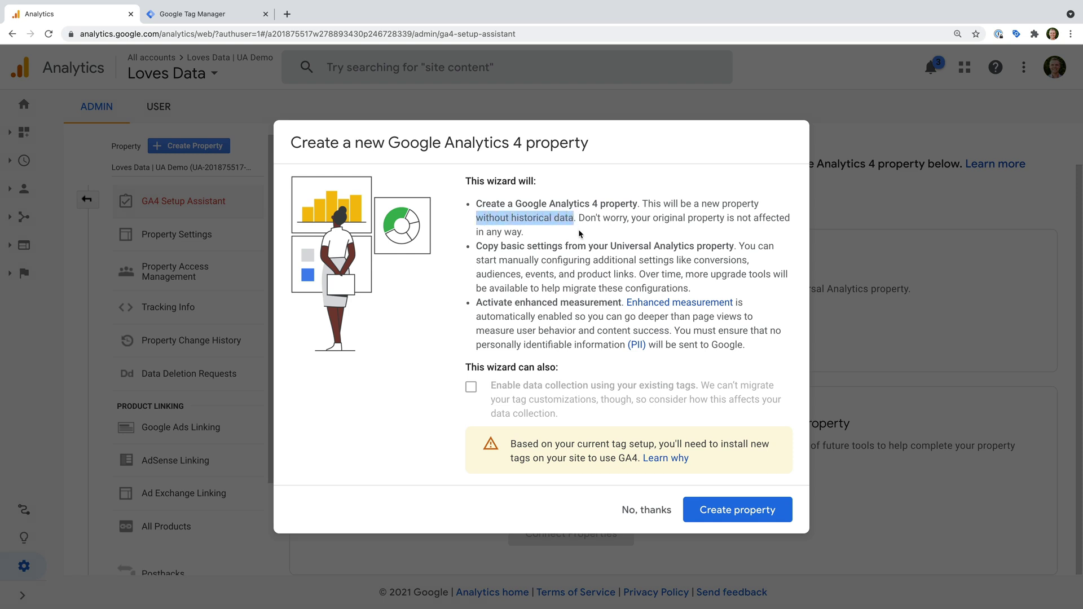
left_click_drag(476, 246, 561, 246)
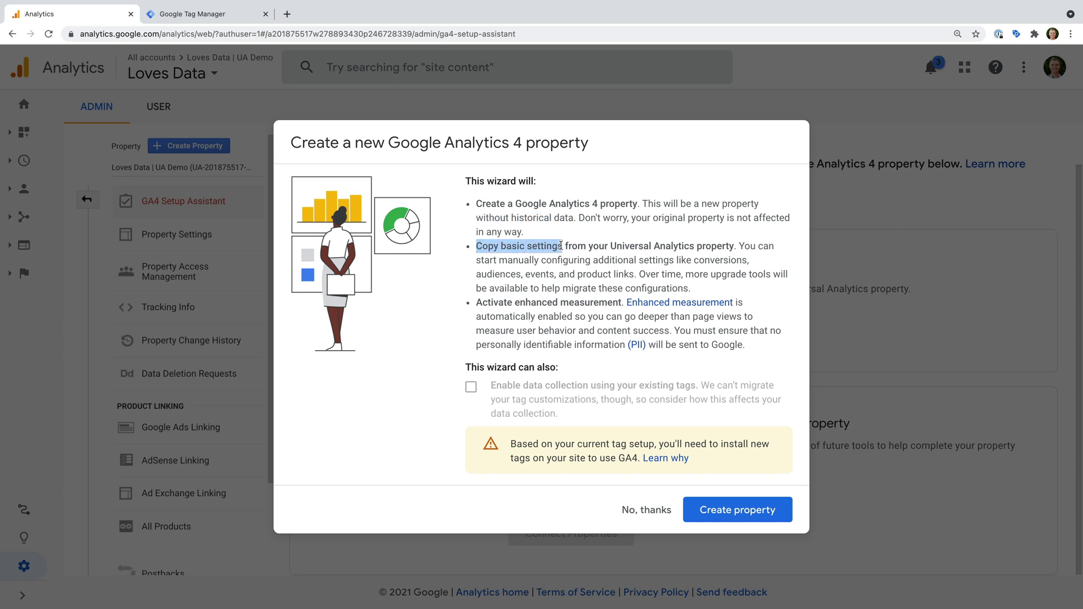
left_click_drag(514, 302, 622, 303)
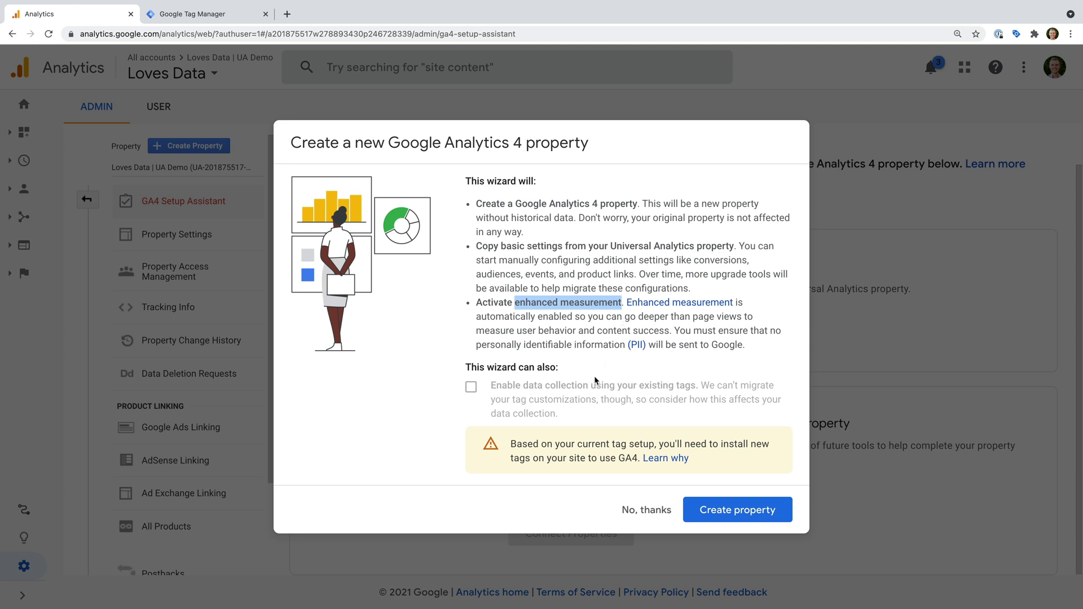
left_click_drag(510, 444, 641, 458)
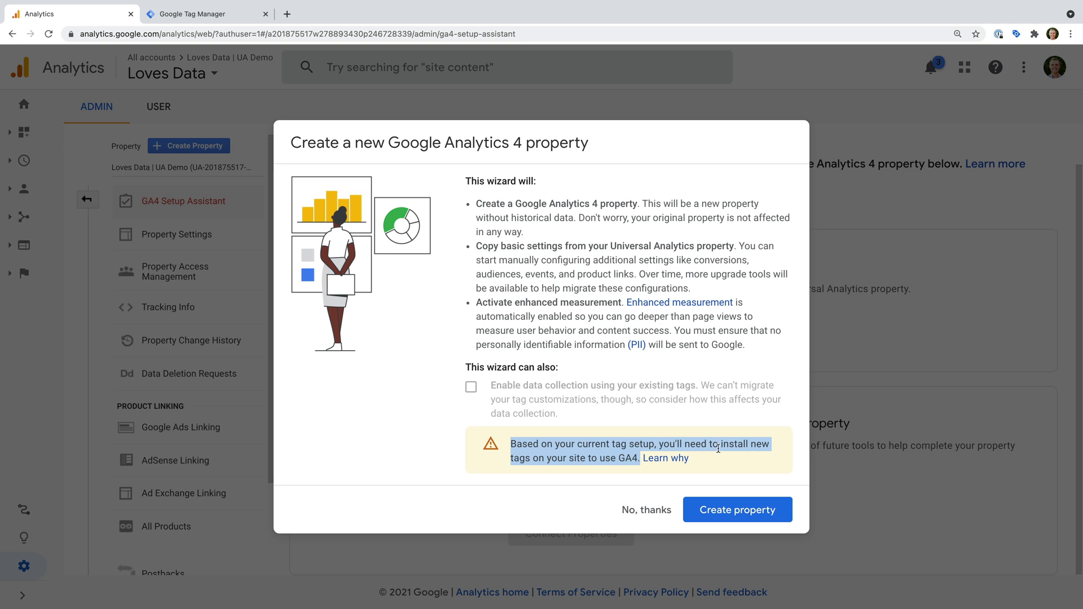
left_click(784, 510)
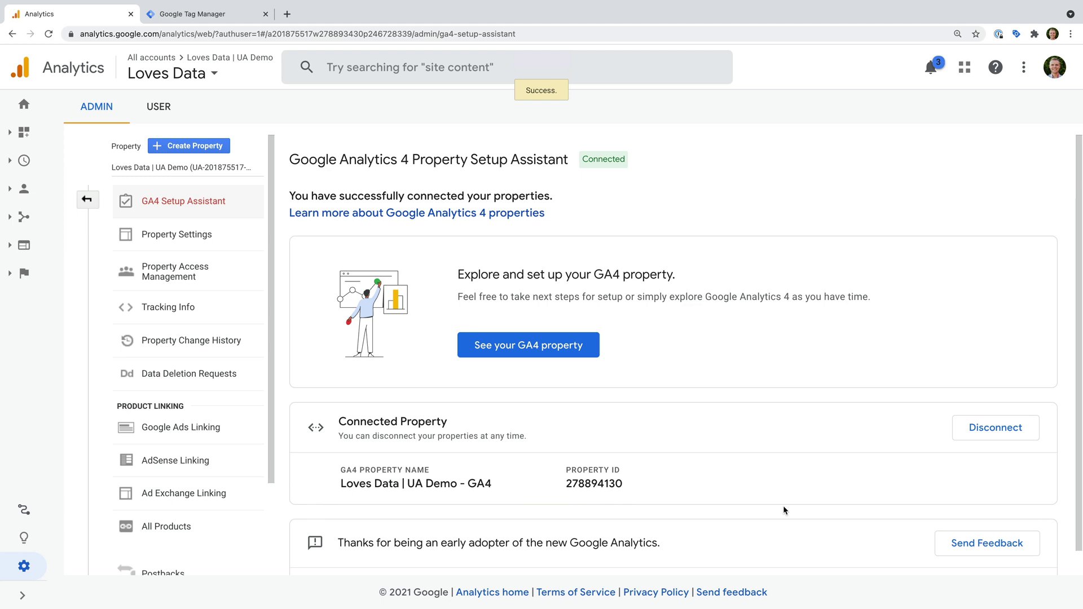
- Show the Loves Data | UA Demo - GA4 web stream details via Tag installation
left_click(558, 351)
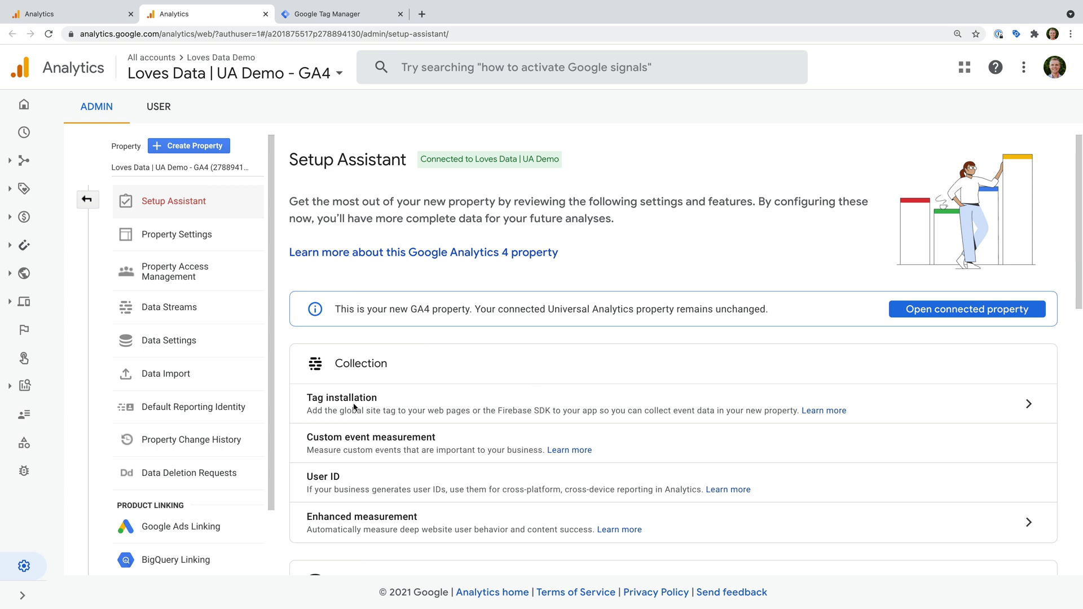
left_click(1028, 403)
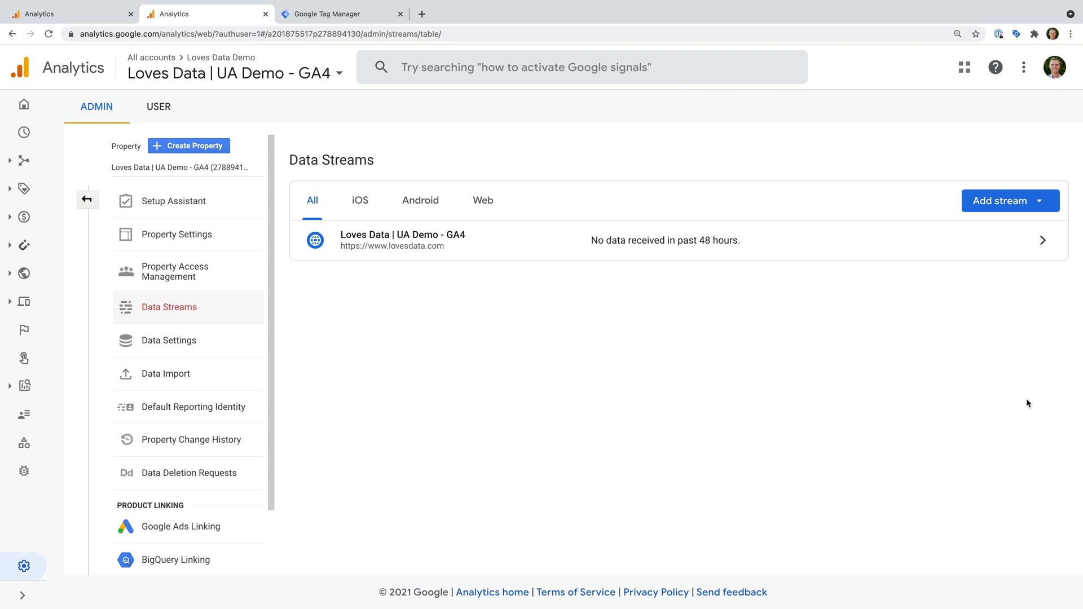
left_click(452, 251)
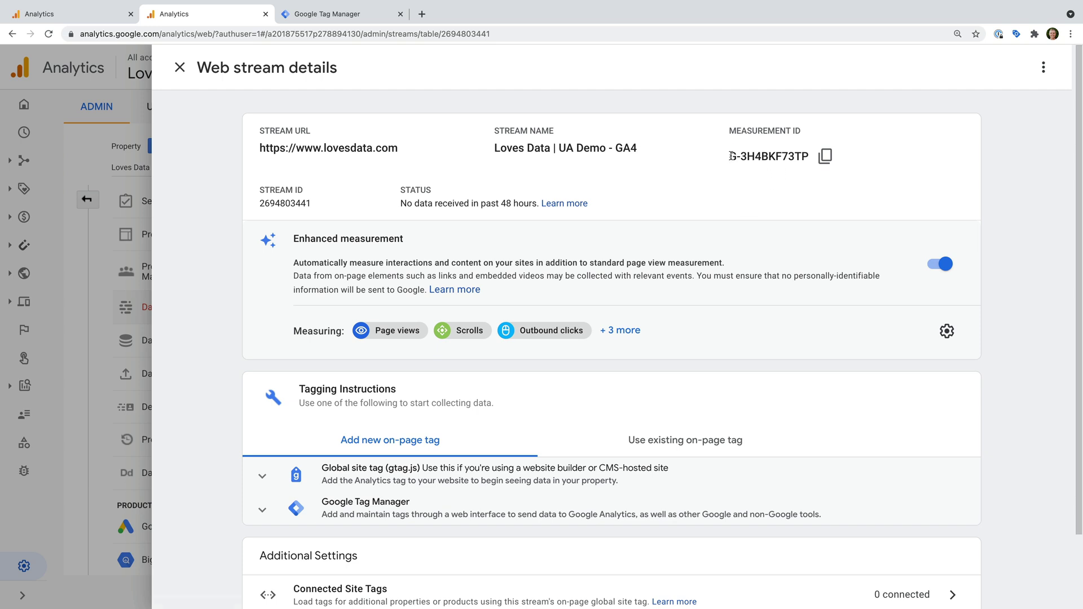
- Copy the stream's Measurement ID and switch to the Loves Data 7.0 Tag Manager container
left_click_drag(729, 157, 810, 160)
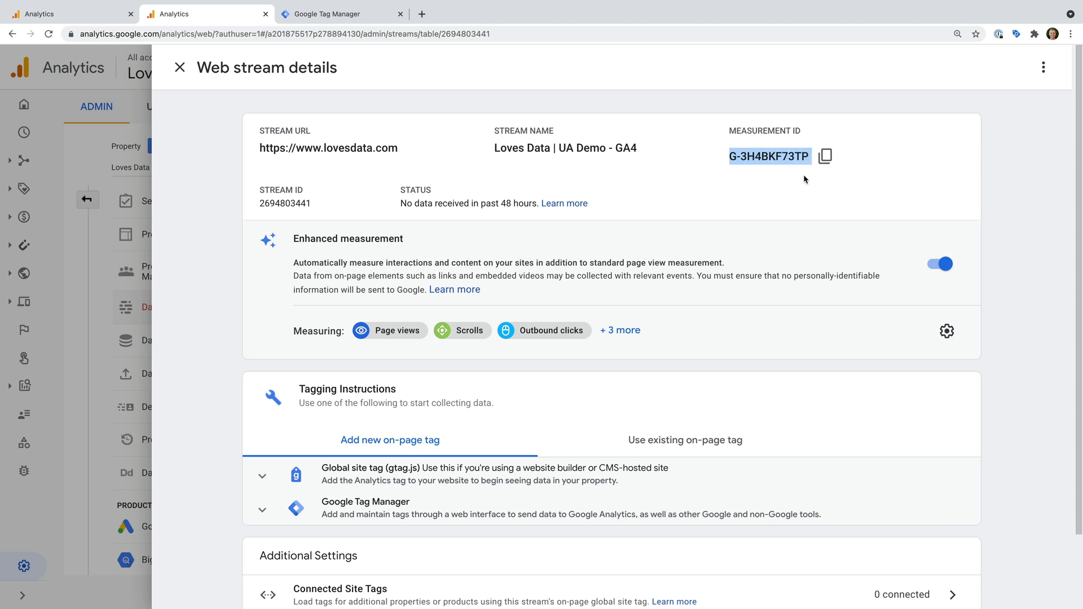
left_click(827, 162)
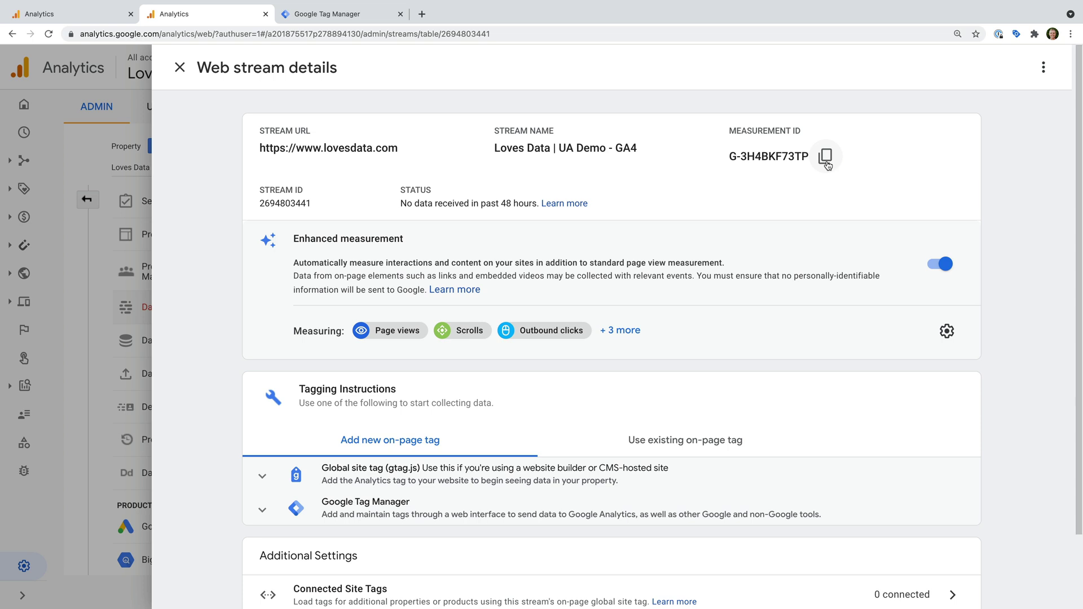
left_click(364, 20)
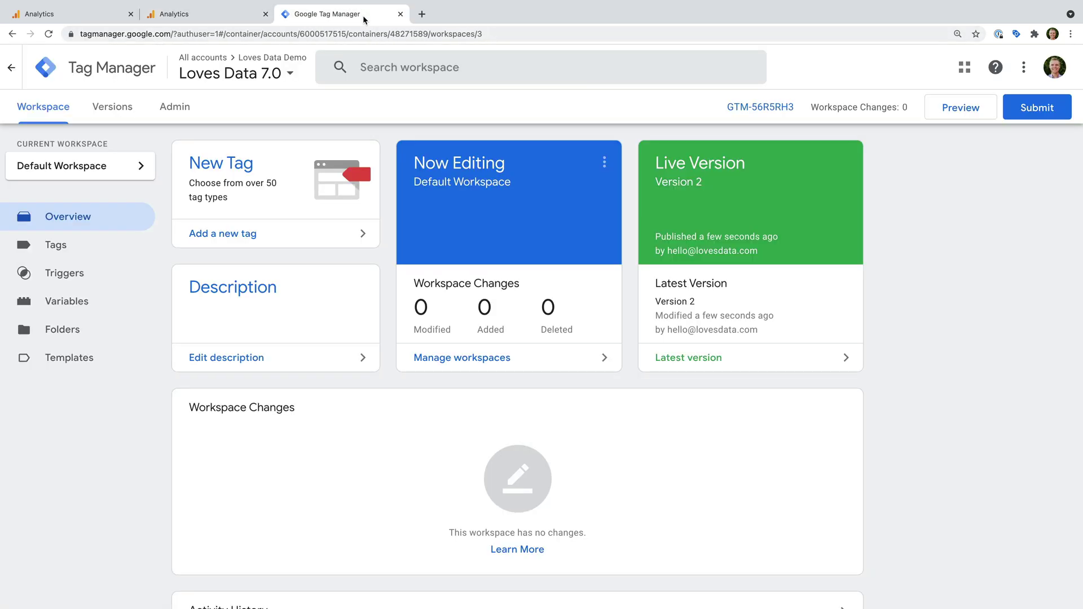
- Start a new tag named 'Google Analytics | GA4'
left_click(240, 234)
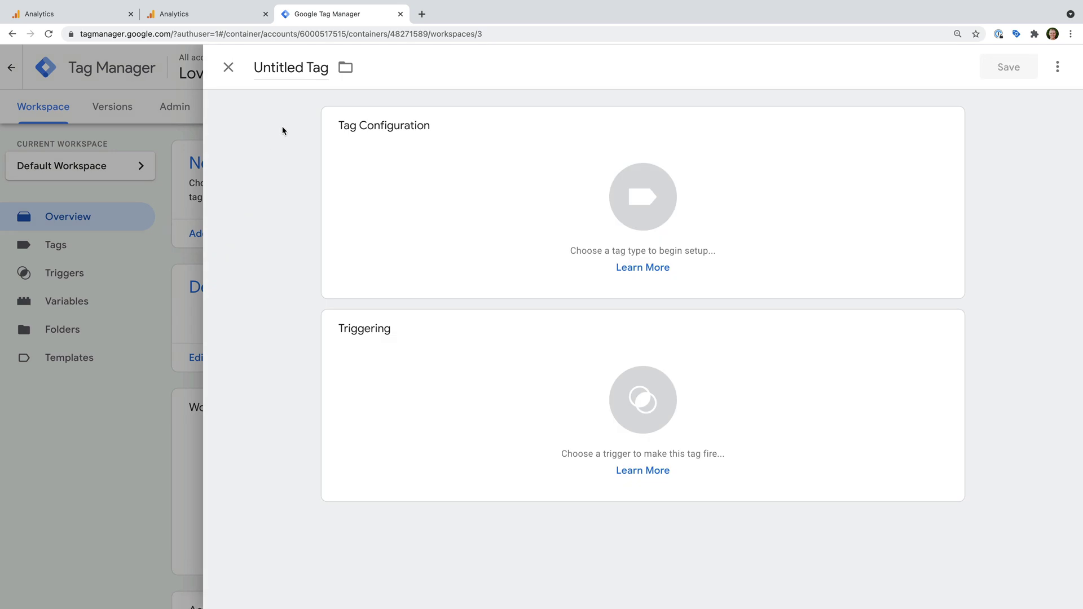
double_click(294, 70)
left_click(295, 71)
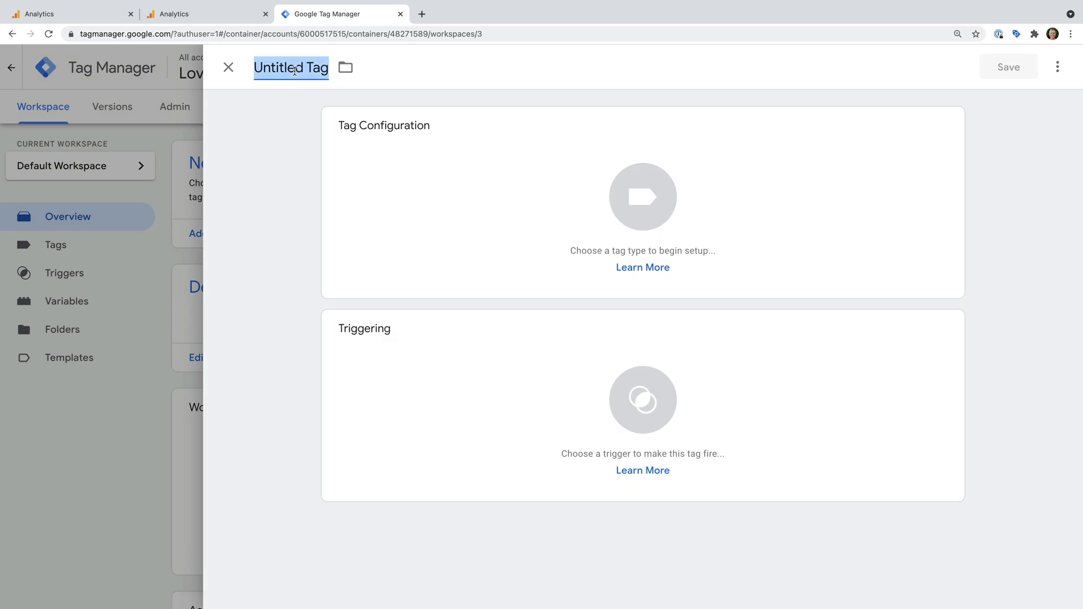
type("Google Analytics | GA4")
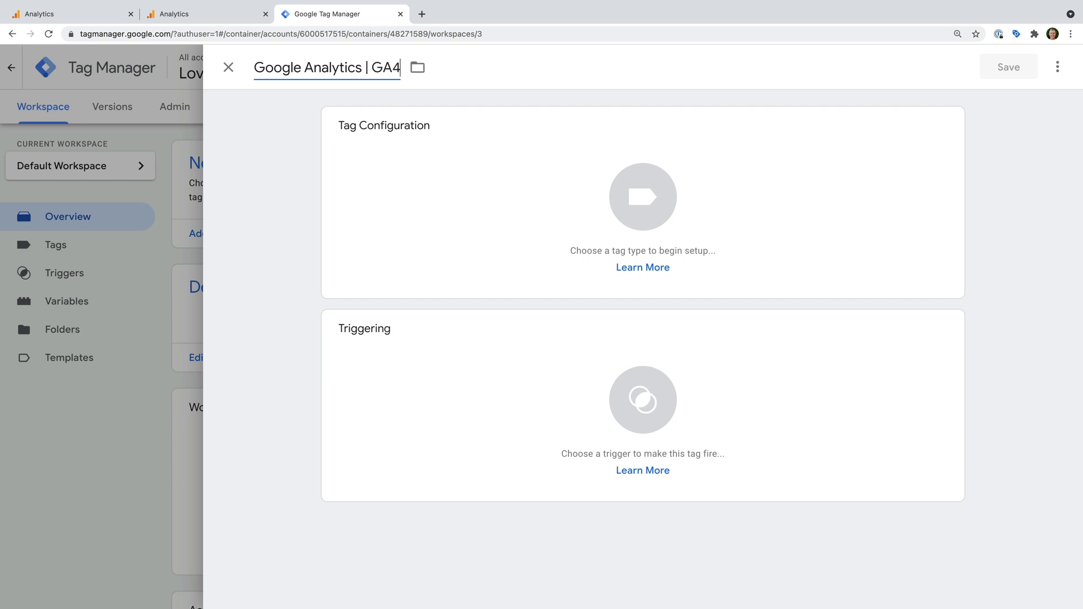
- Set its type to Google Analytics: GA4 Configuration and paste in the Measurement ID
left_click(503, 178)
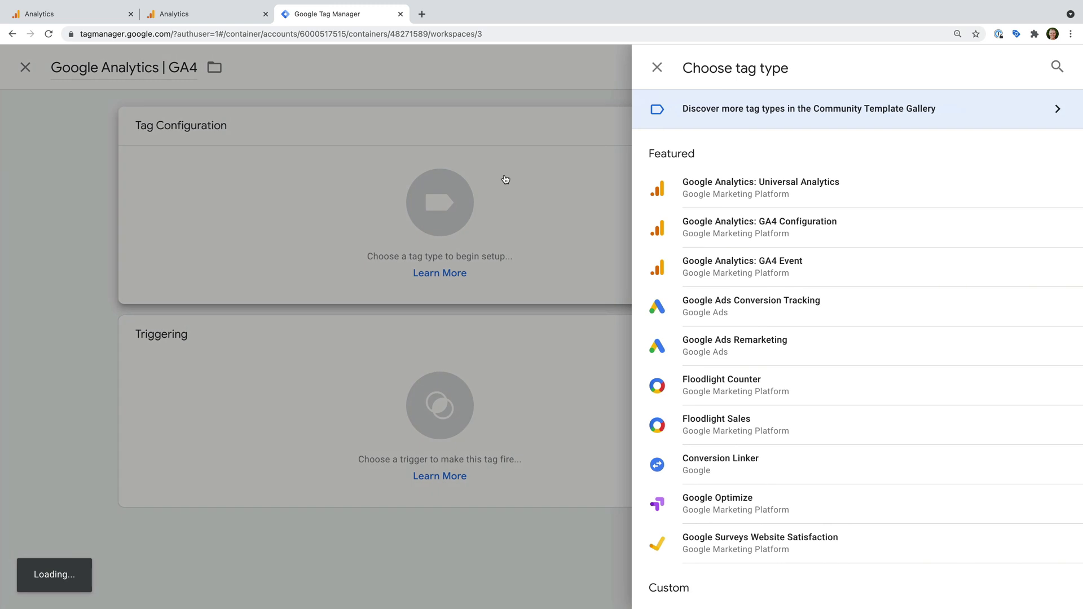
left_click(829, 229)
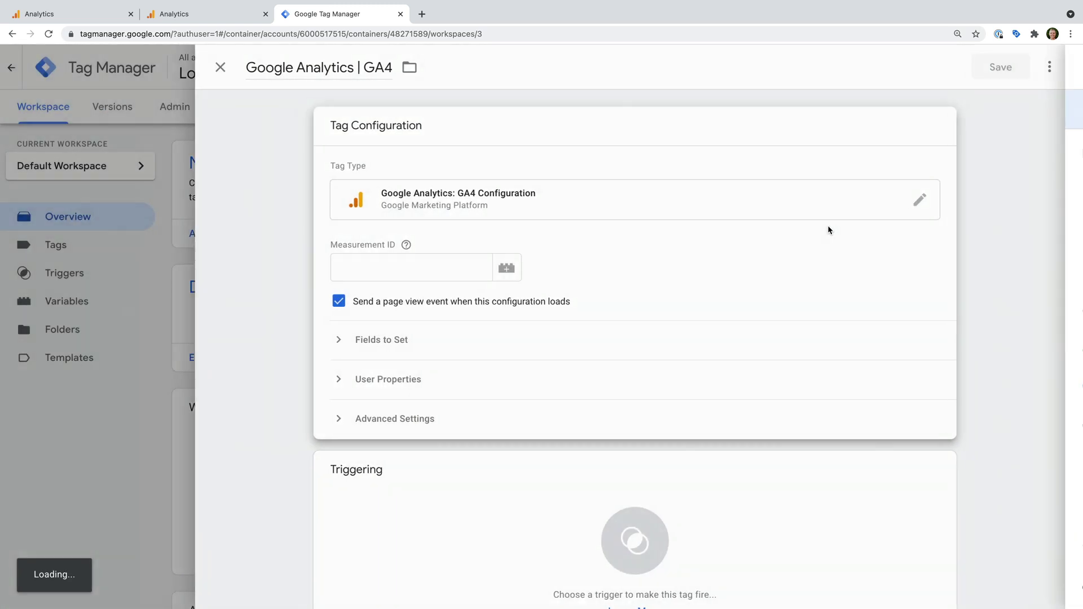
left_click(398, 266)
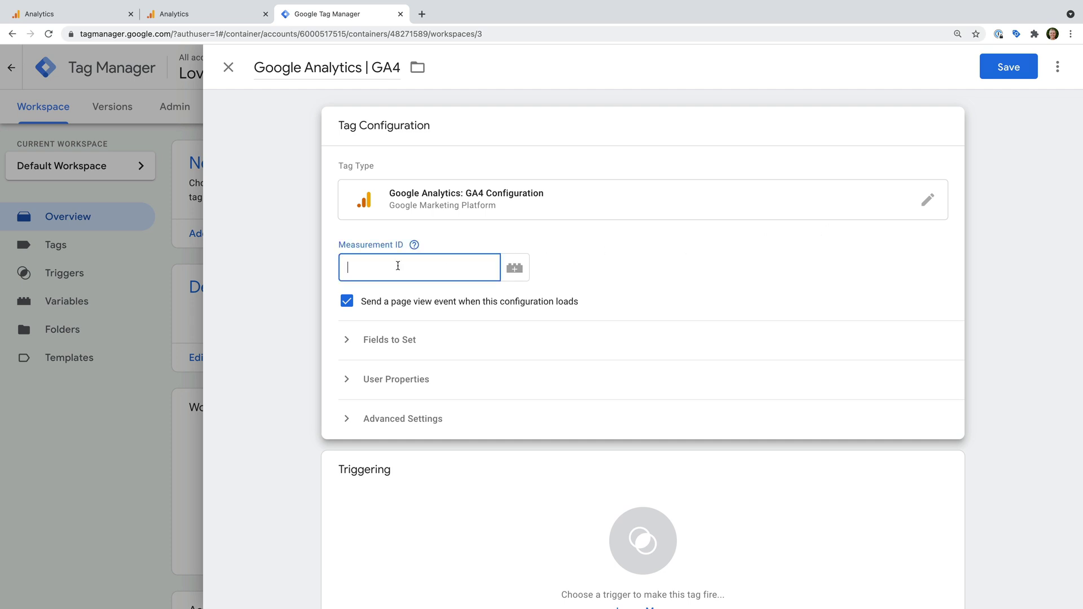
type("G-3H4BKF73TP")
scroll(479, 324, "down", 1)
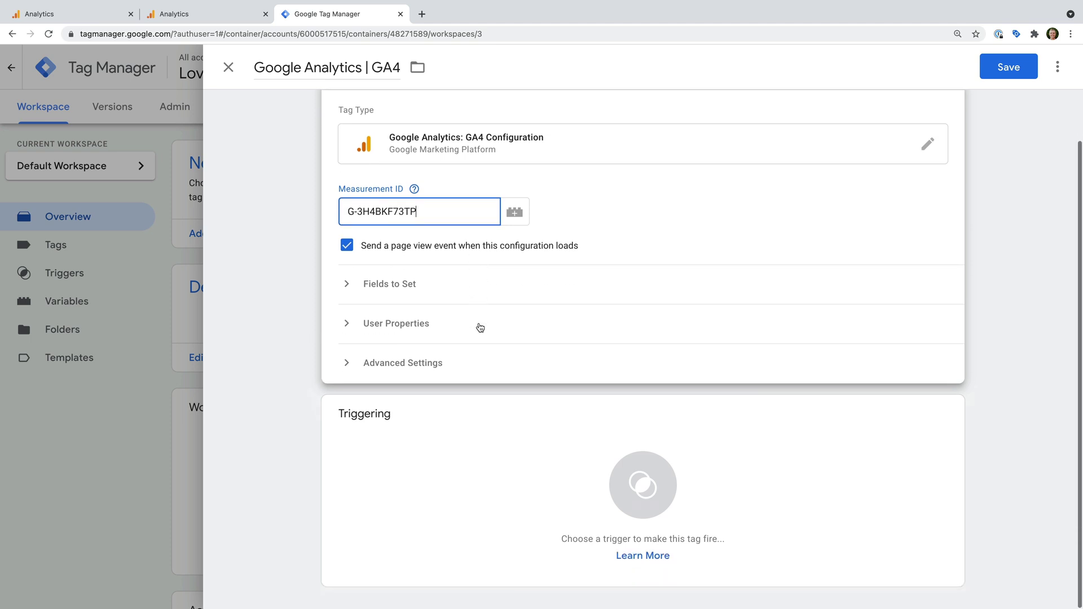
- Give the Google Analytics | GA4 tag an All Pages trigger and save it to the workspace
left_click(410, 436)
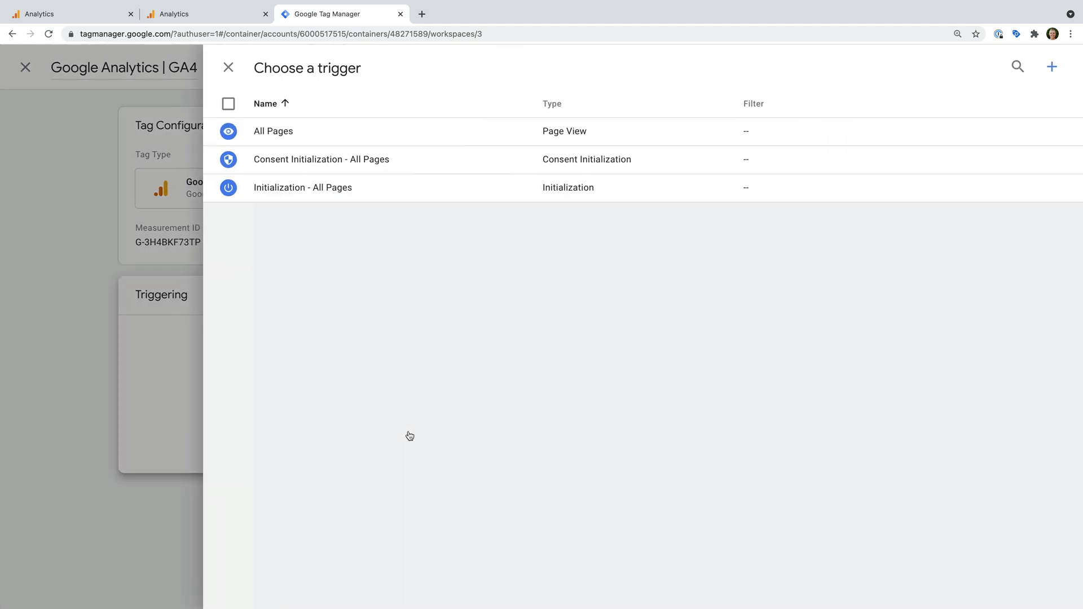
left_click(305, 132)
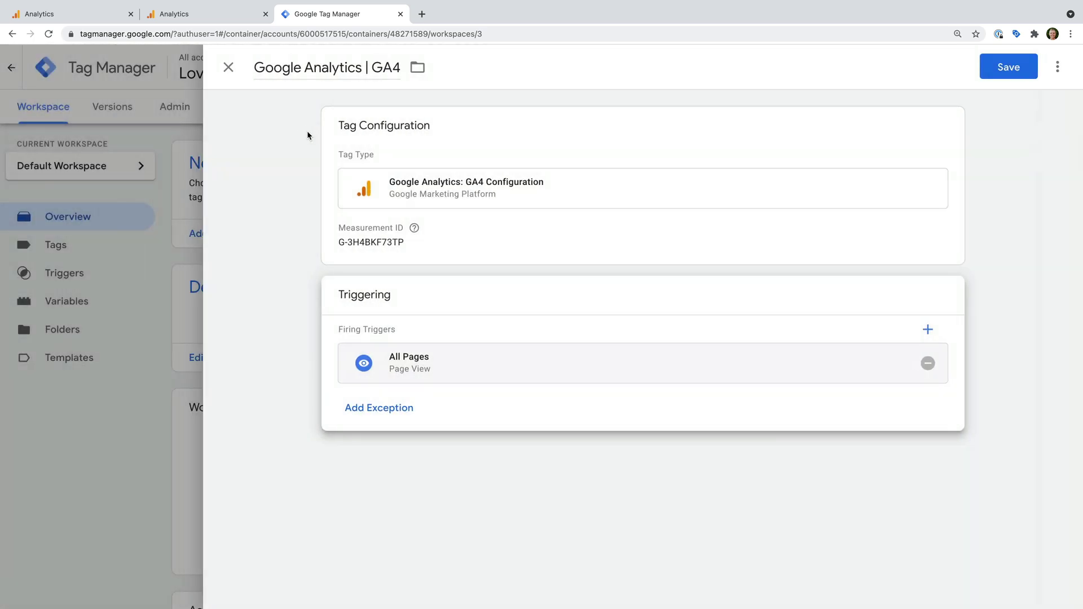
left_click(996, 73)
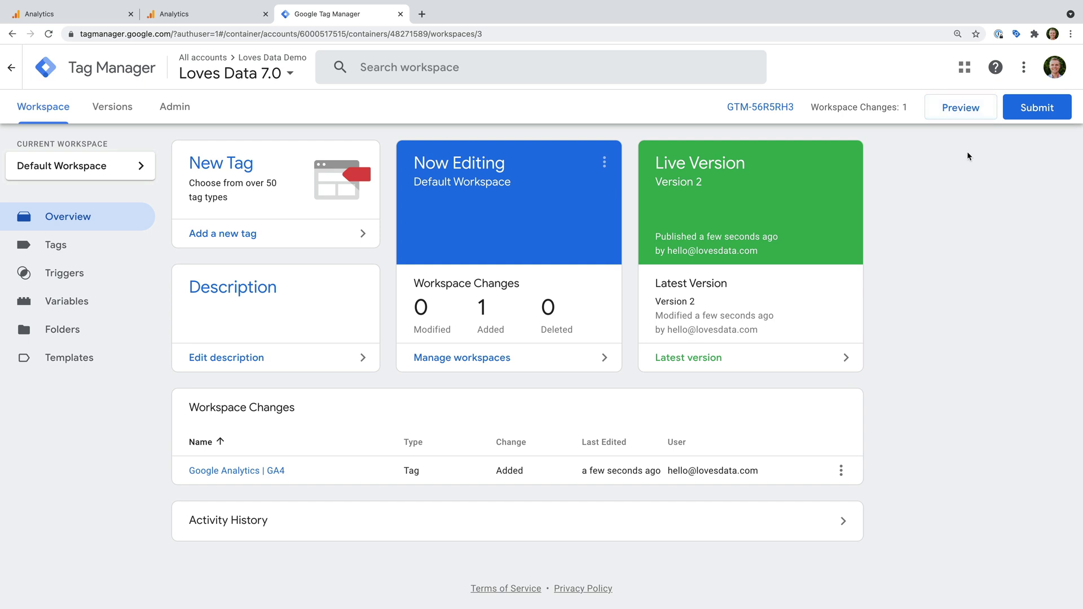
- Submit the single workspace change and publish it to Live as version 'Added GA4'
left_click(1017, 116)
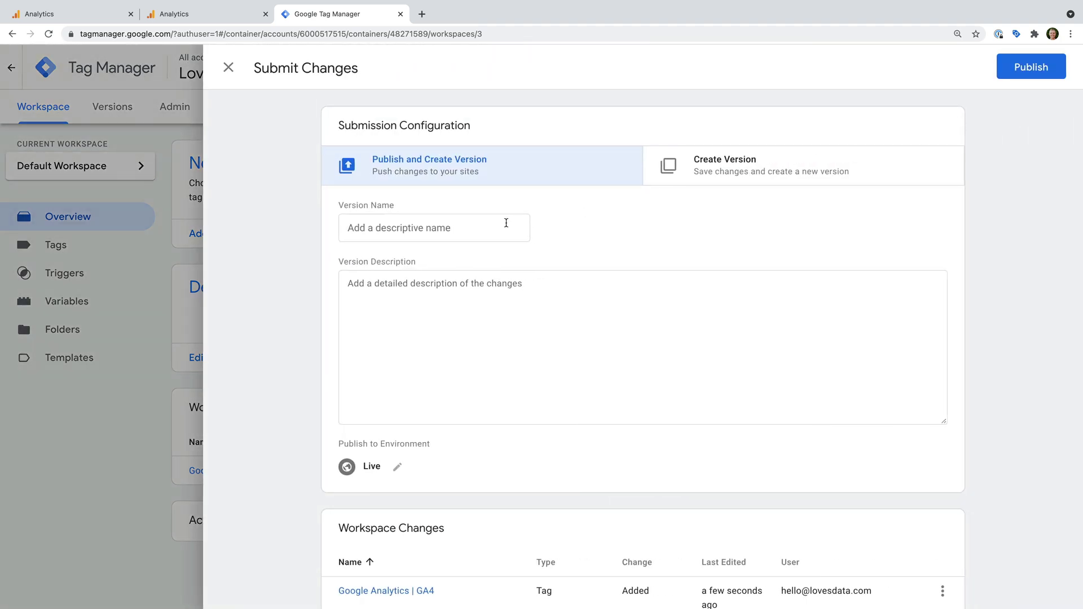
left_click(480, 230)
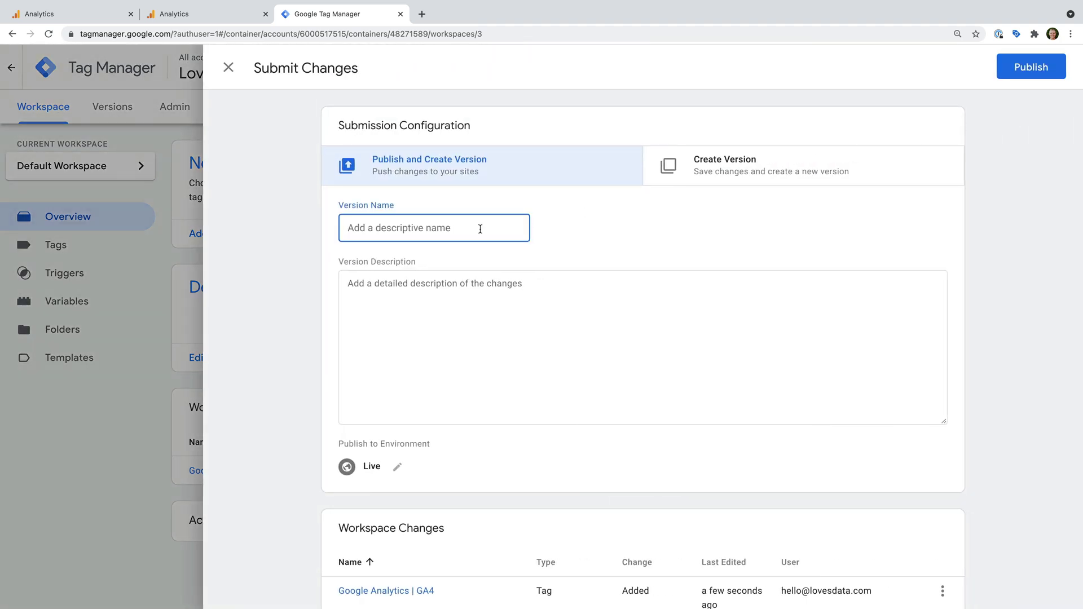
type("Added GA4")
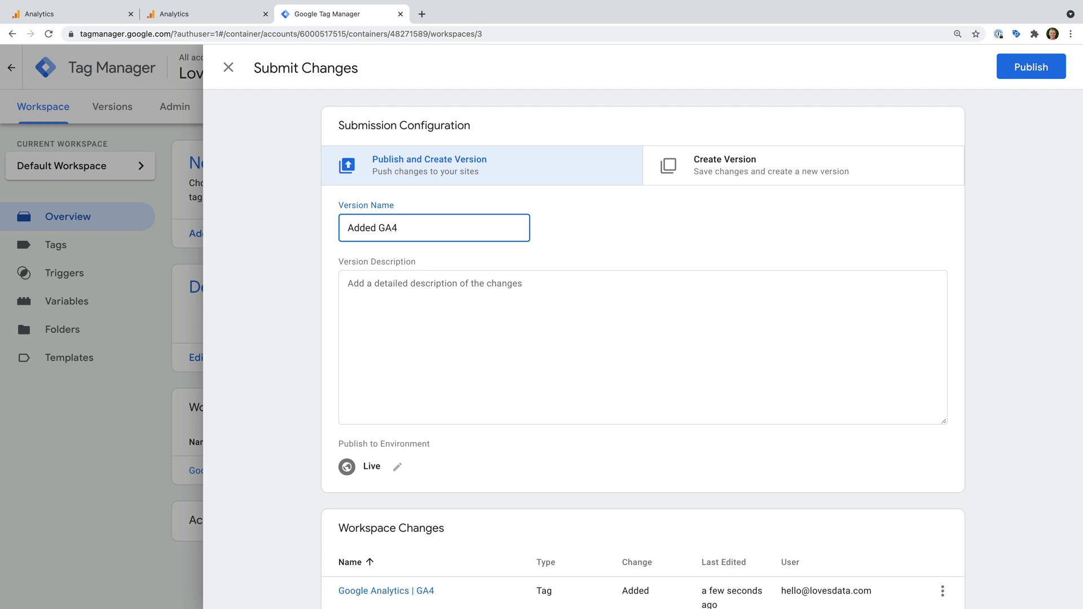
left_click(1019, 67)
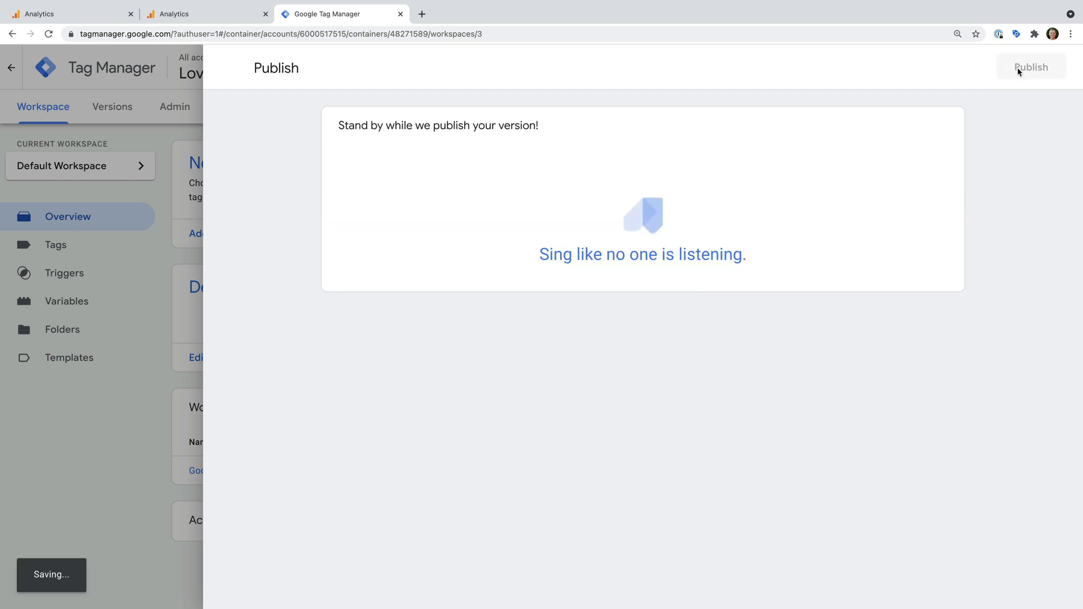